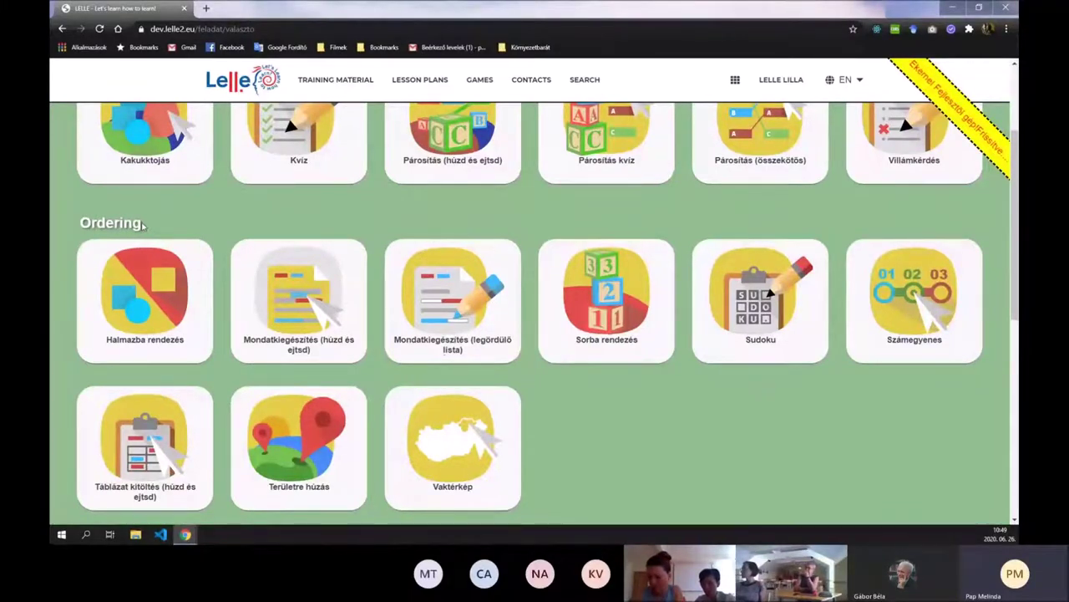
Step: Start a new exercise of the Villámkérdés type from the Multiple answer group
{"action": "scroll", "coordinate": [234, 243], "scroll_direction": "down", "scroll_amount": 2}
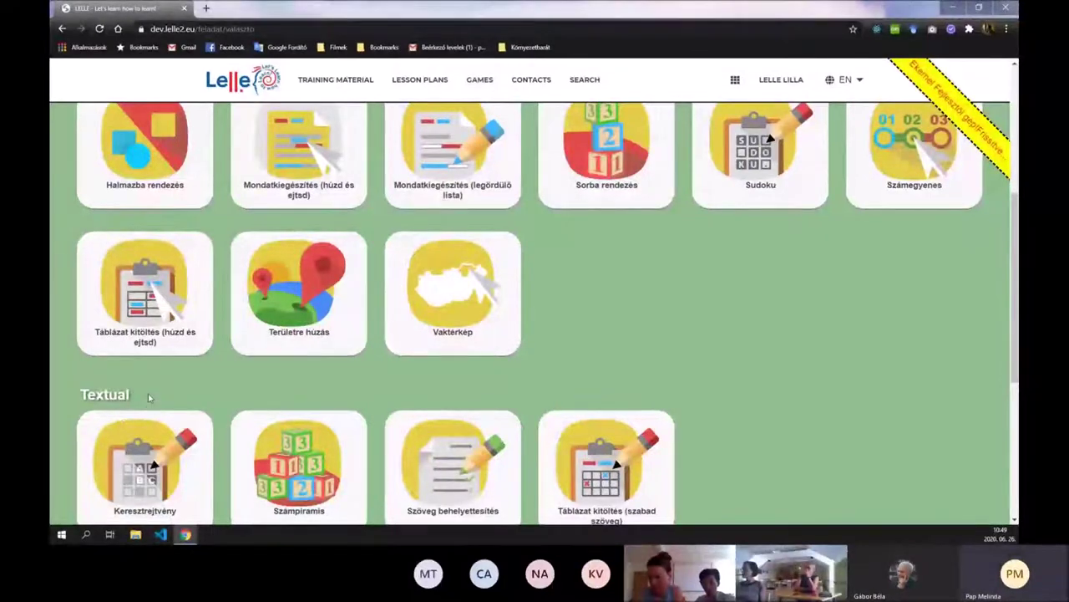
{"action": "scroll", "coordinate": [149, 396], "scroll_direction": "down", "scroll_amount": 4}
{"action": "scroll", "coordinate": [151, 407], "scroll_direction": "down", "scroll_amount": 1}
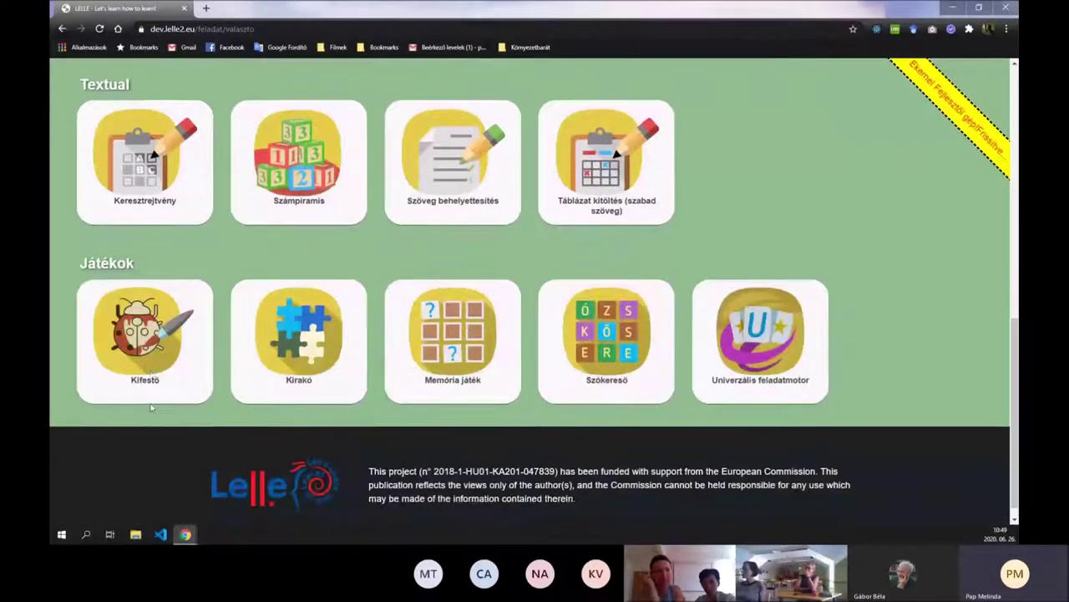
{"action": "scroll", "coordinate": [263, 335], "scroll_direction": "up", "scroll_amount": 2}
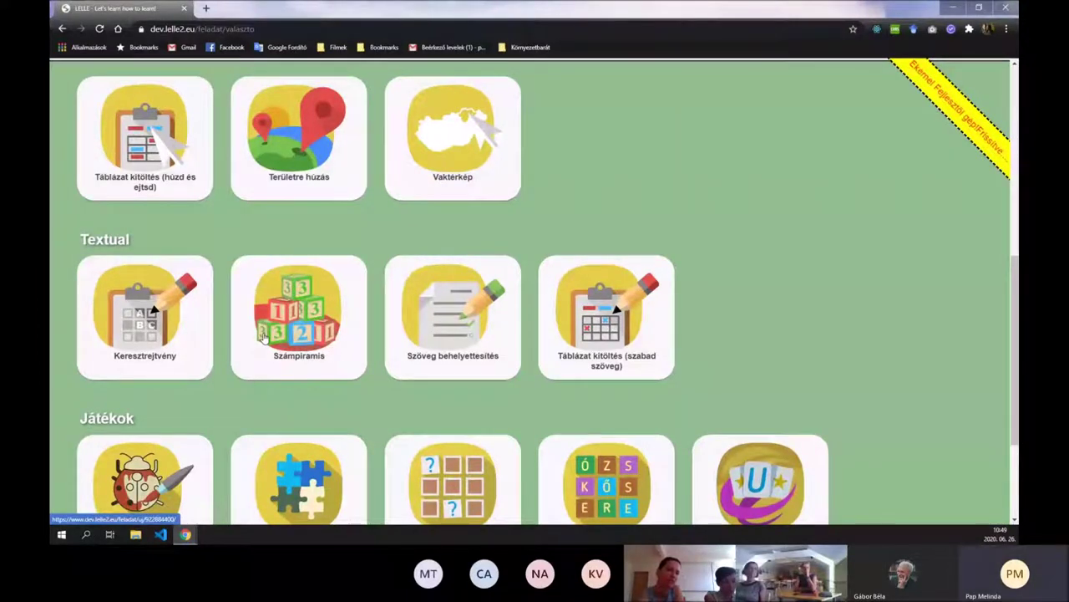
{"action": "scroll", "coordinate": [262, 336], "scroll_direction": "down", "scroll_amount": 2}
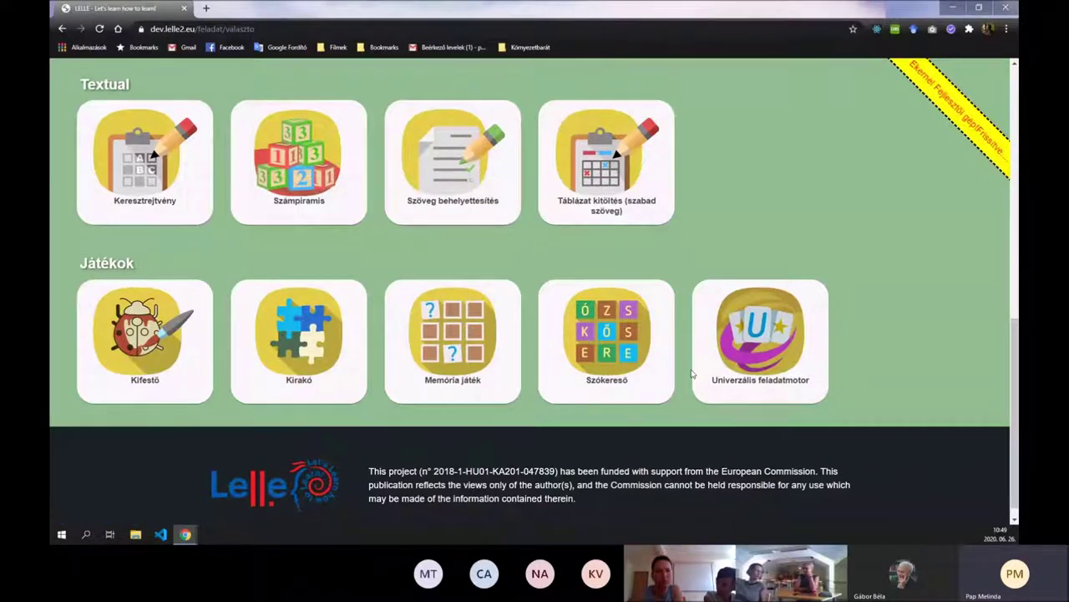
{"action": "scroll", "coordinate": [615, 417], "scroll_direction": "up", "scroll_amount": 2}
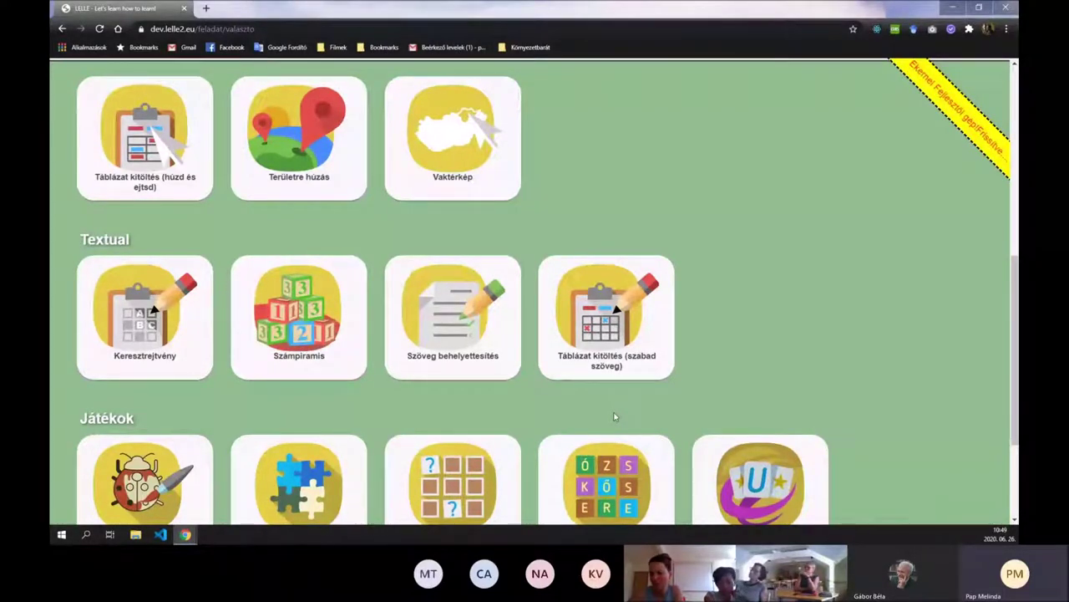
{"action": "scroll", "coordinate": [603, 405], "scroll_direction": "up", "scroll_amount": 2}
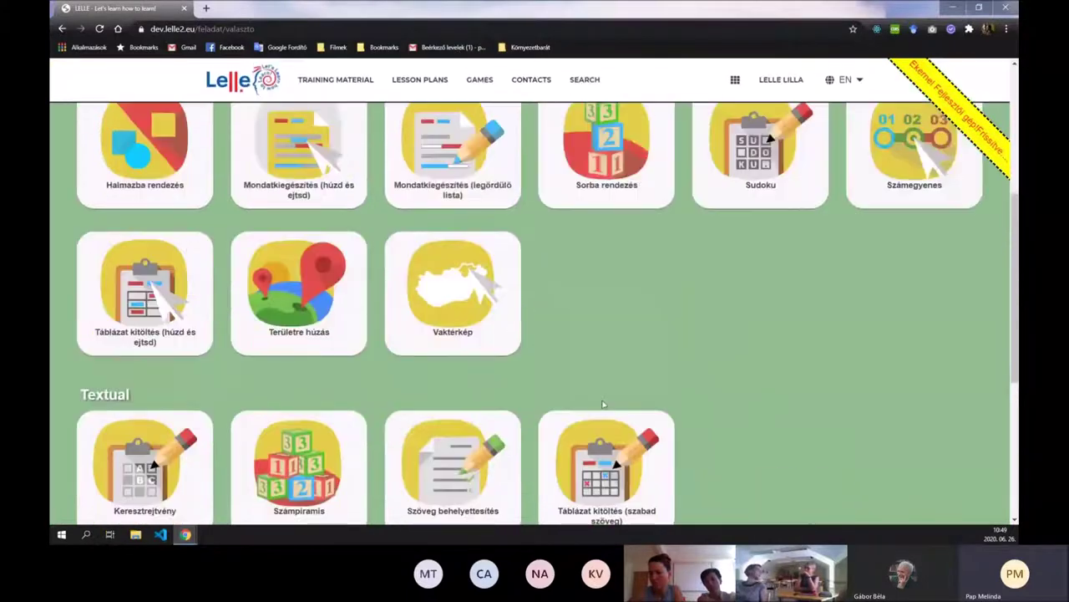
{"action": "scroll", "coordinate": [603, 404], "scroll_direction": "up", "scroll_amount": 4}
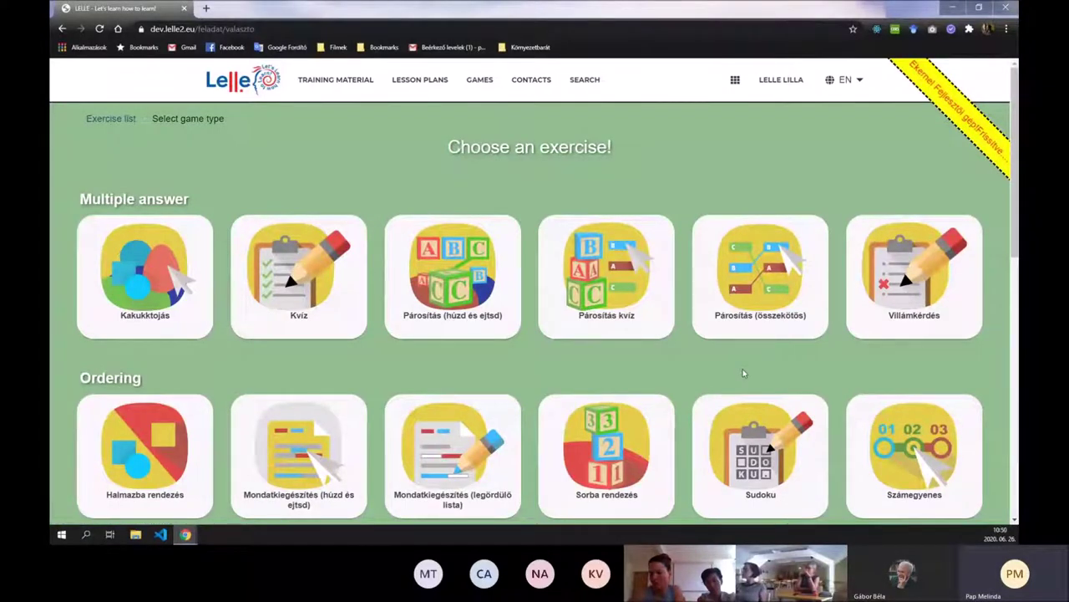
{"action": "left_click", "coordinate": [924, 267]}
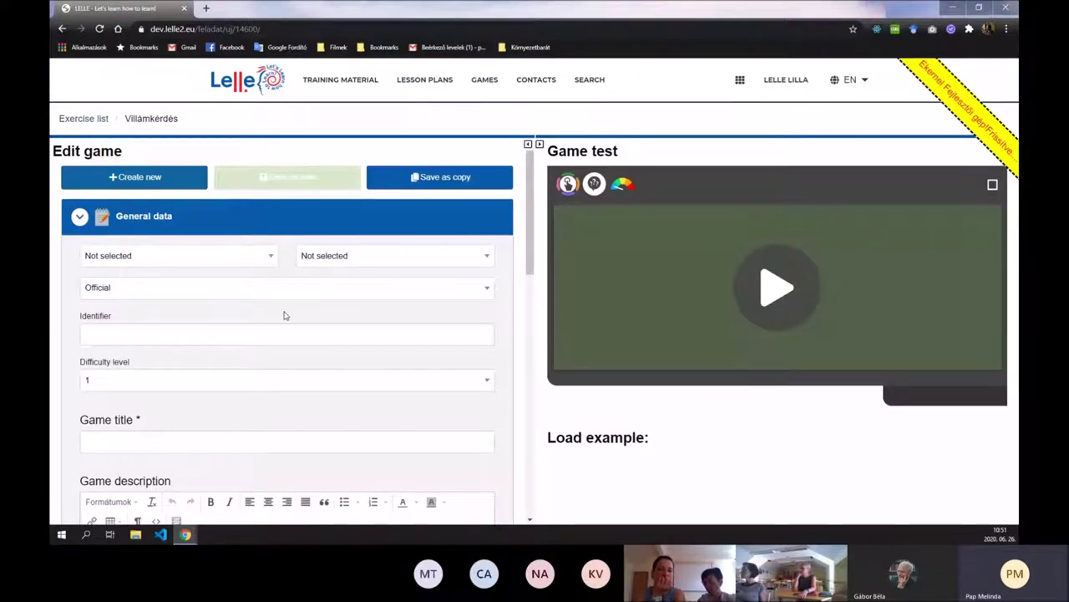
Step: Examine the available class and subject choices in the exercise's general data, leaving both unselected
{"action": "left_click", "coordinate": [257, 257]}
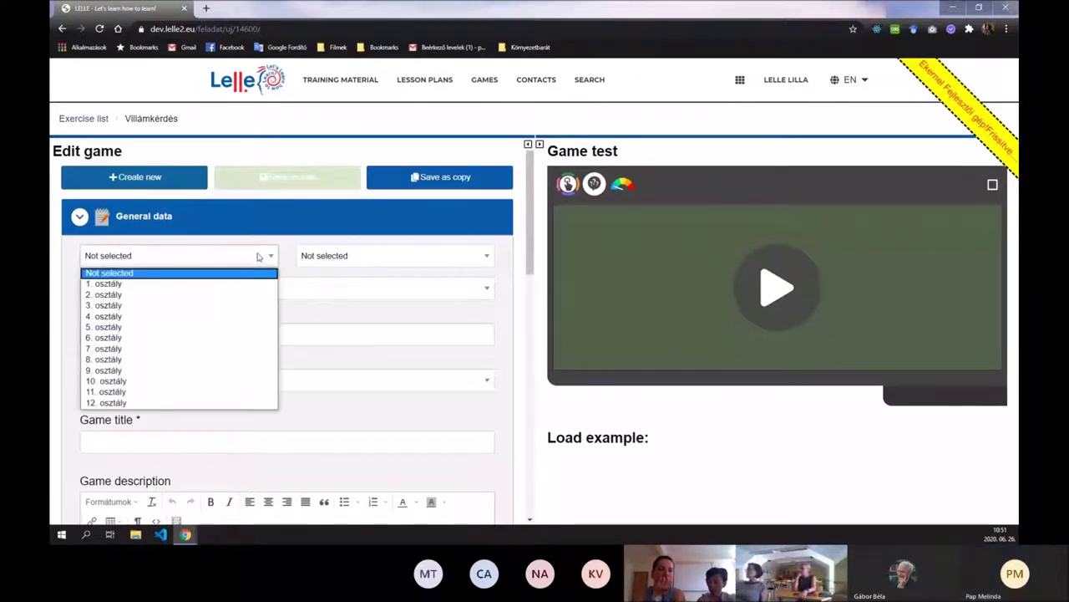
{"action": "left_click", "coordinate": [270, 258]}
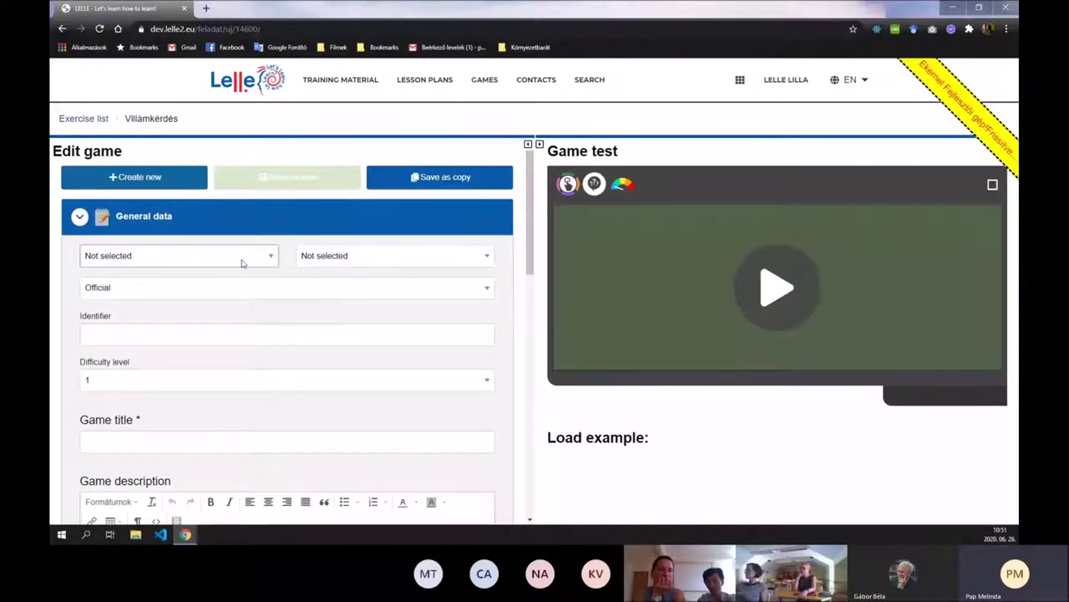
{"action": "left_click", "coordinate": [446, 257]}
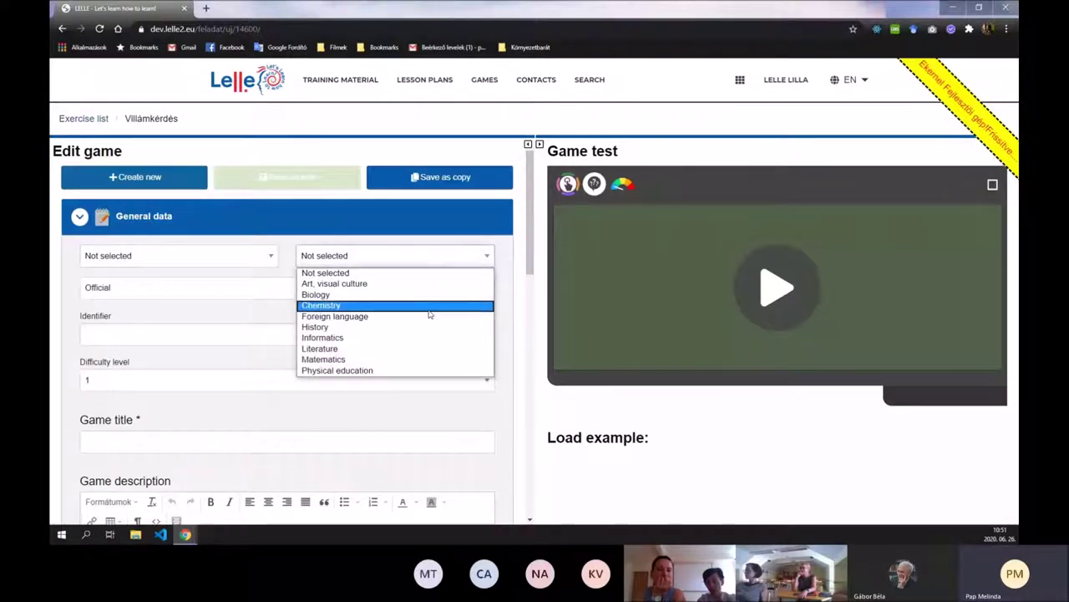
{"action": "left_click", "coordinate": [490, 258]}
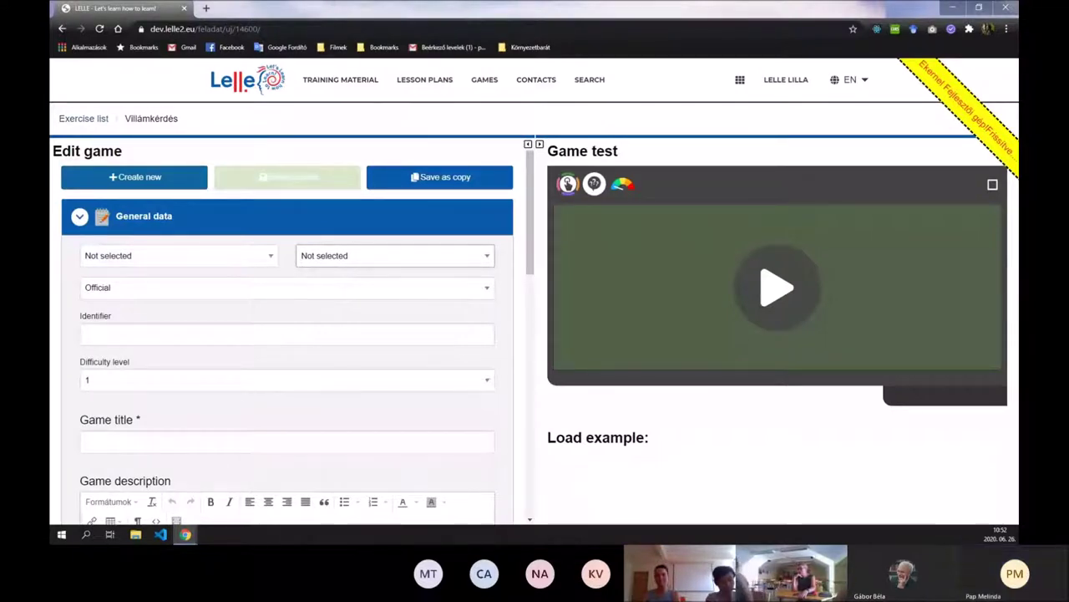
Step: Set the exercise's difficulty level to 3
{"action": "left_click", "coordinate": [224, 389]}
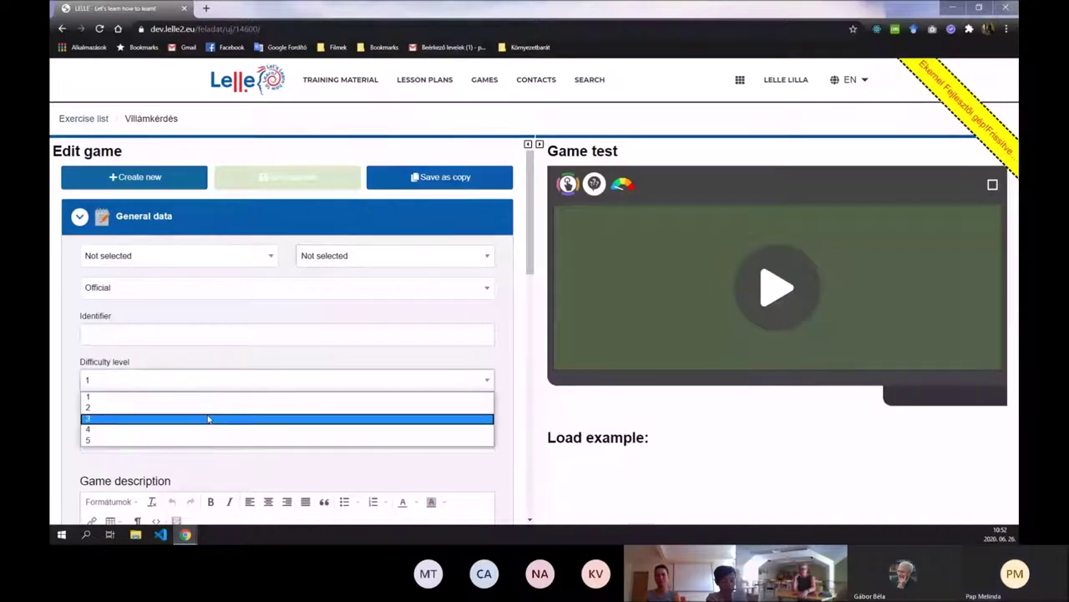
{"action": "left_click", "coordinate": [209, 419]}
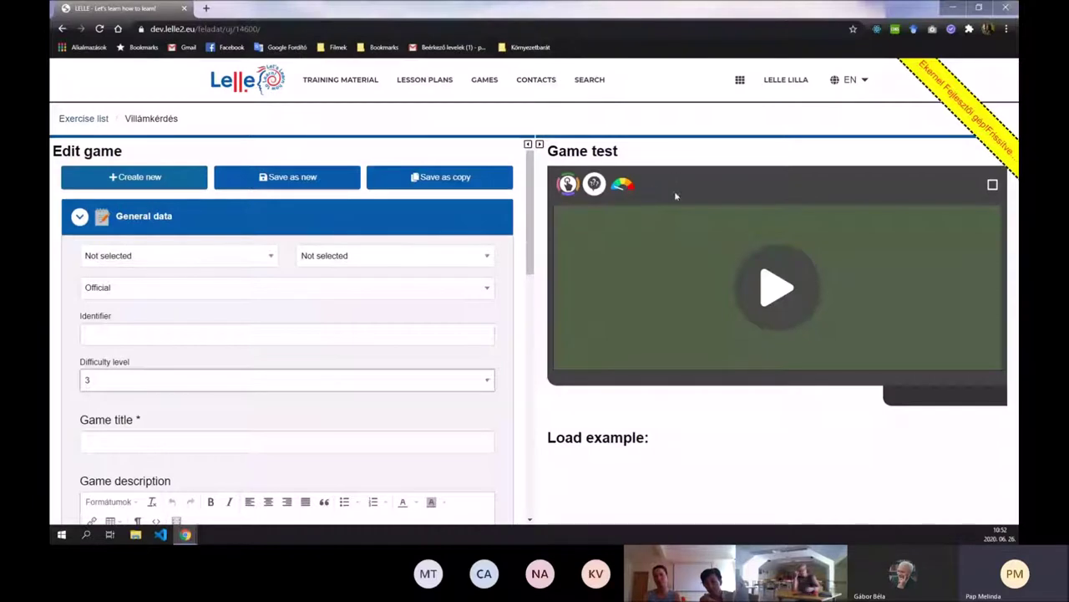
{"action": "mouse_move", "coordinate": [616, 188]}
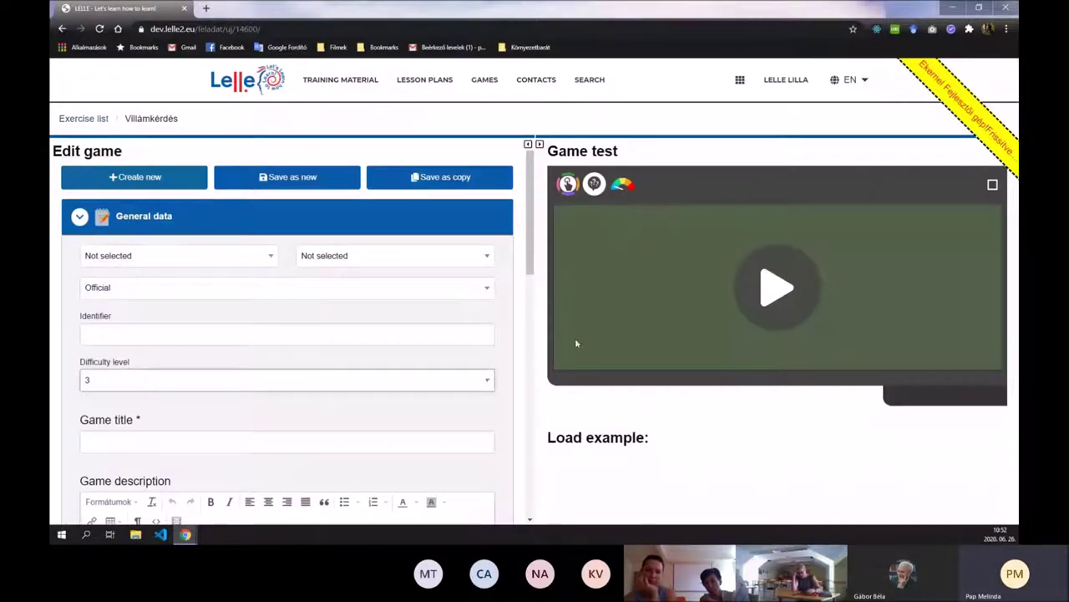
Step: Enter "Example quiz" as the game title
{"action": "left_click", "coordinate": [223, 447]}
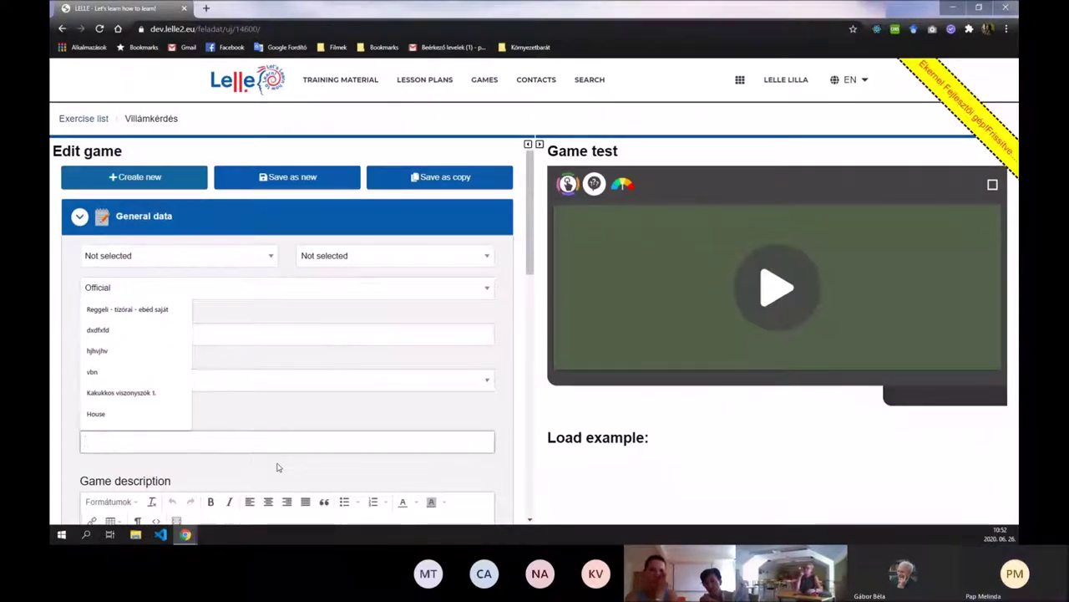
{"action": "type", "text": "Exam"}
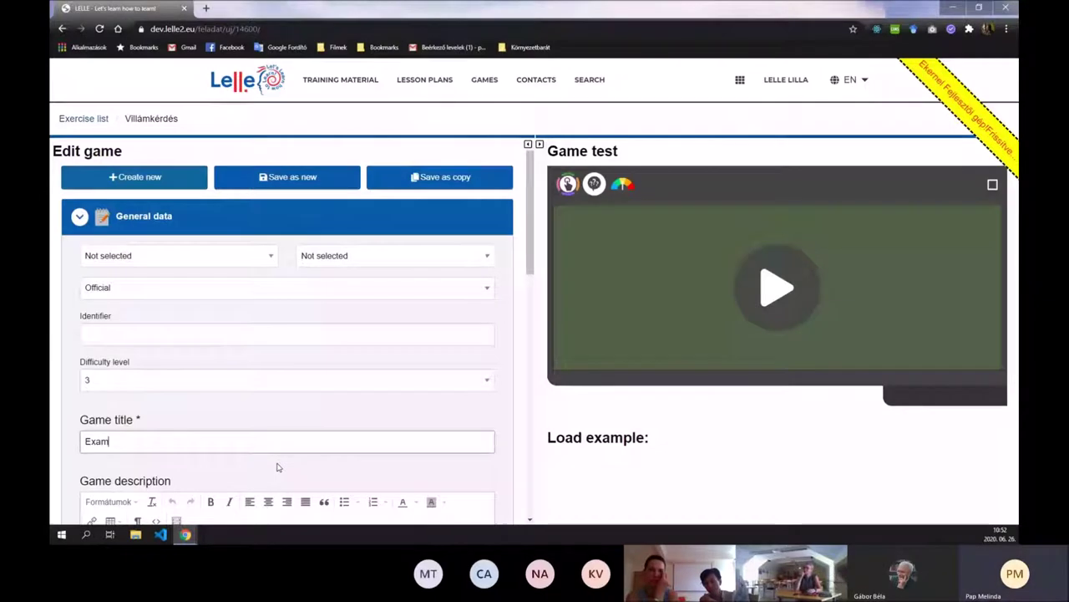
{"action": "type", "text": "ple quiz"}
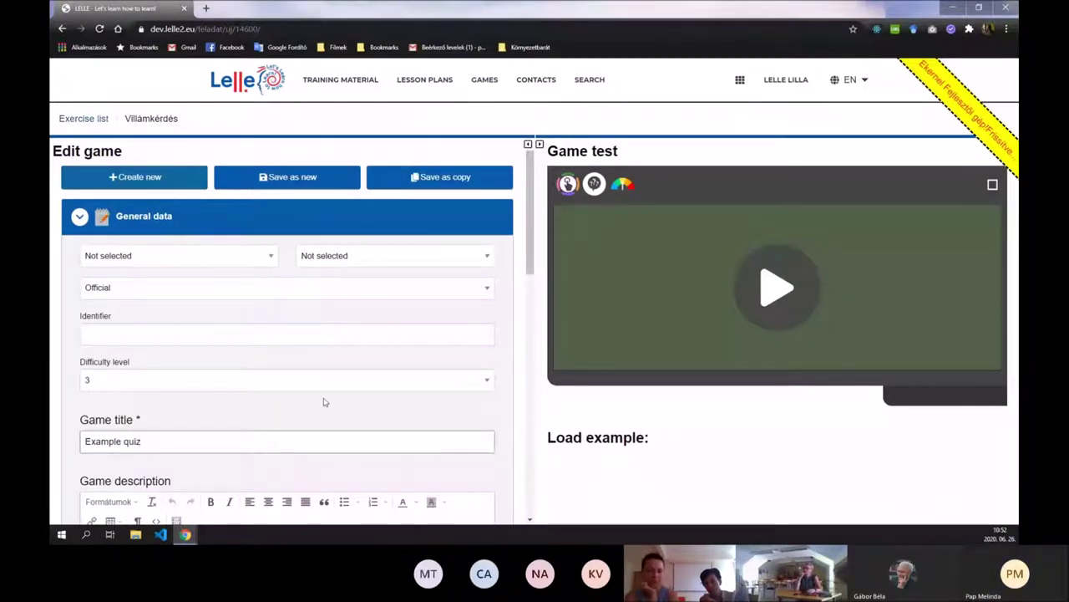
Step: Write "Which animals are domesticated?" as the game description and start the game test
{"action": "scroll", "coordinate": [325, 402], "scroll_direction": "down", "scroll_amount": 2}
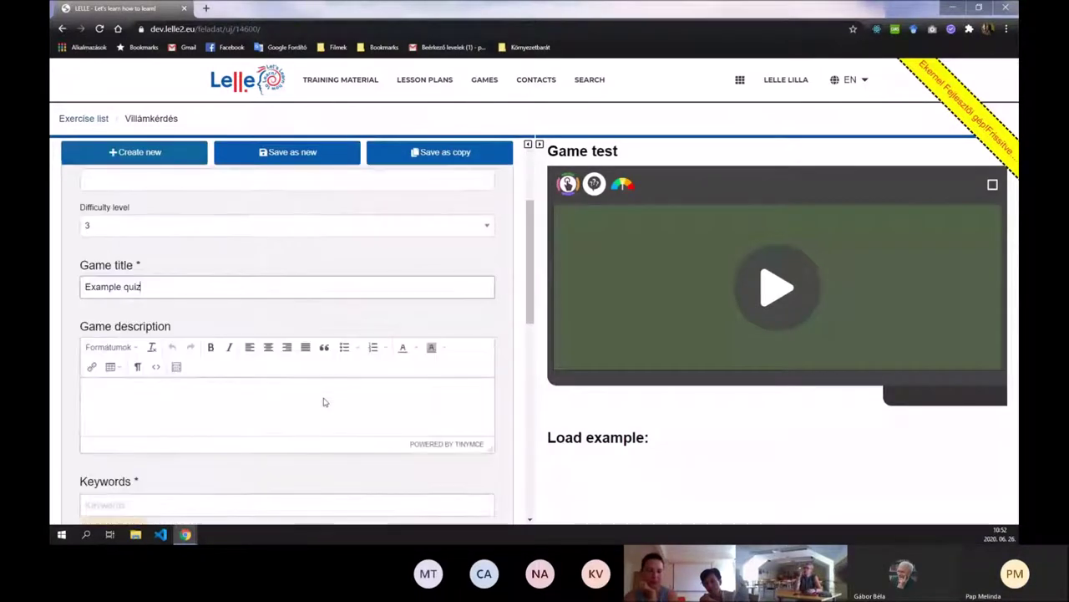
{"action": "left_click", "coordinate": [306, 415]}
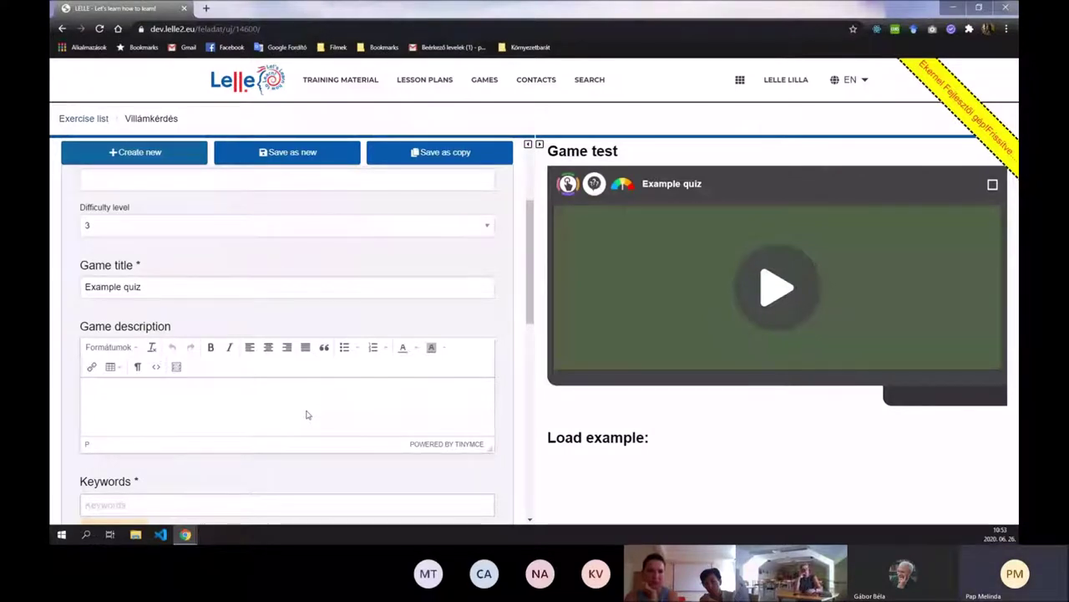
{"action": "type", "text": "Which animals are dome"}
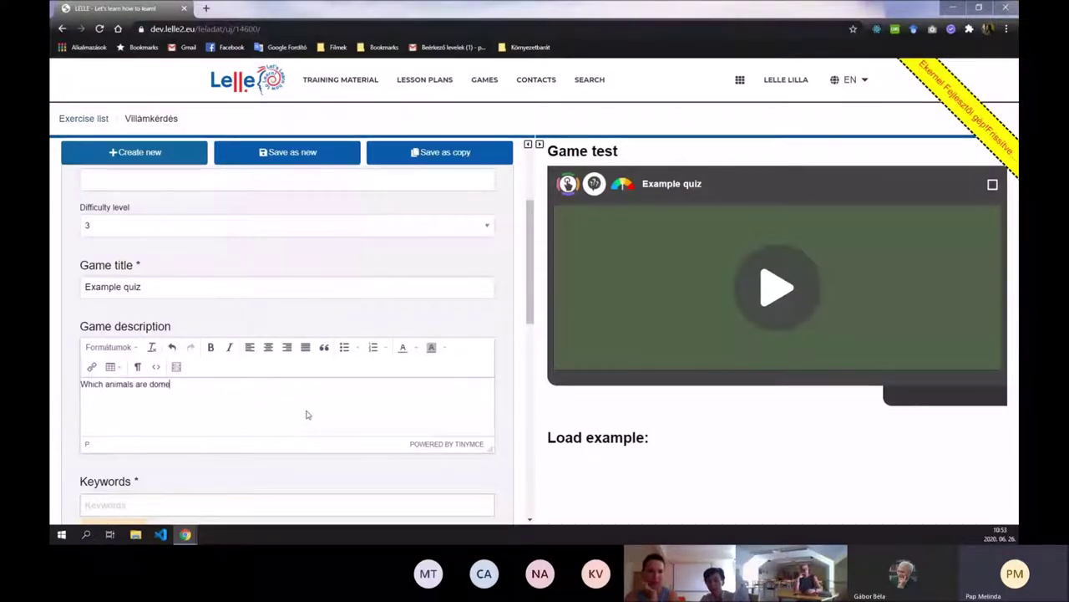
{"action": "type", "text": "sticate"}
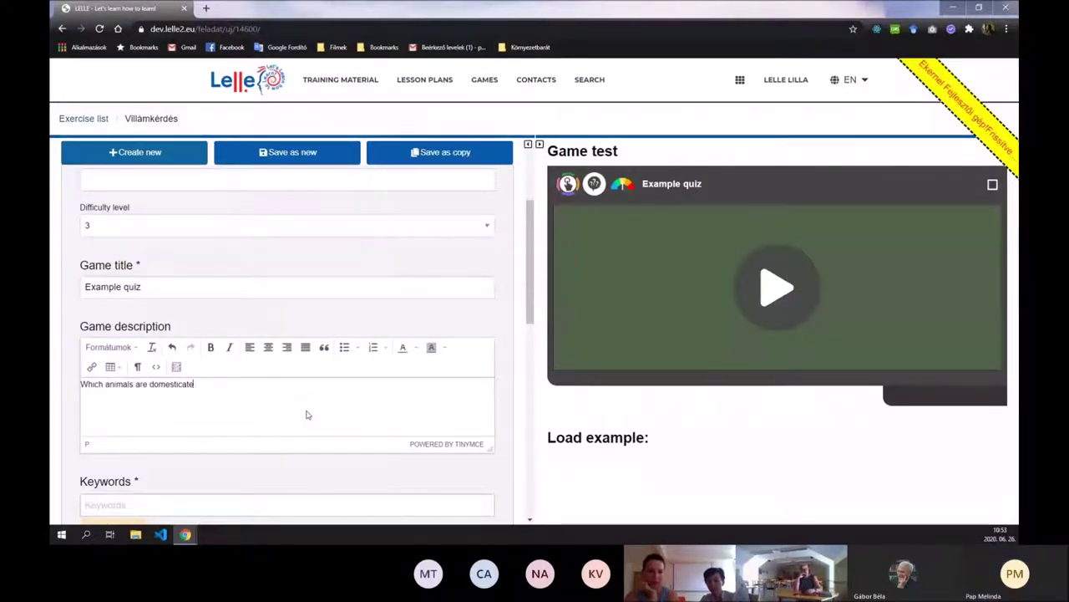
{"action": "type", "text": "d"}
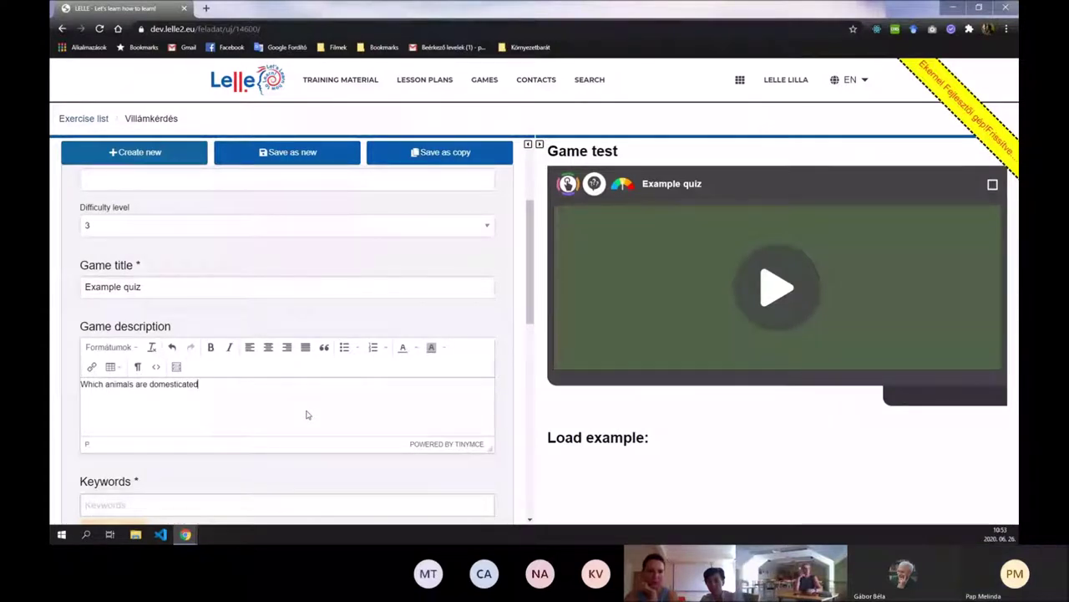
{"action": "type", "text": "?"}
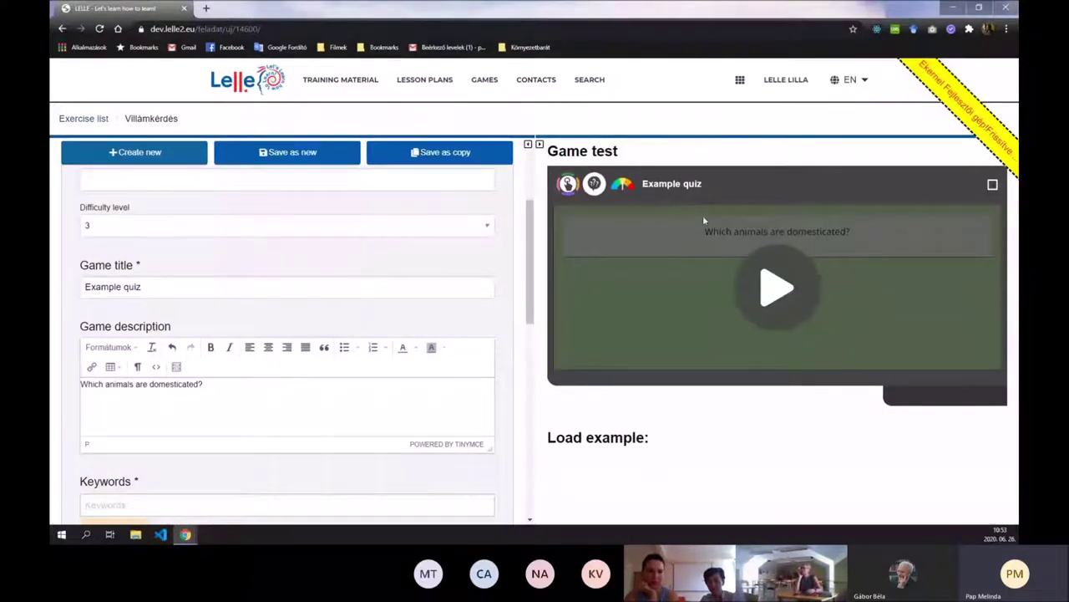
{"action": "left_click", "coordinate": [778, 283]}
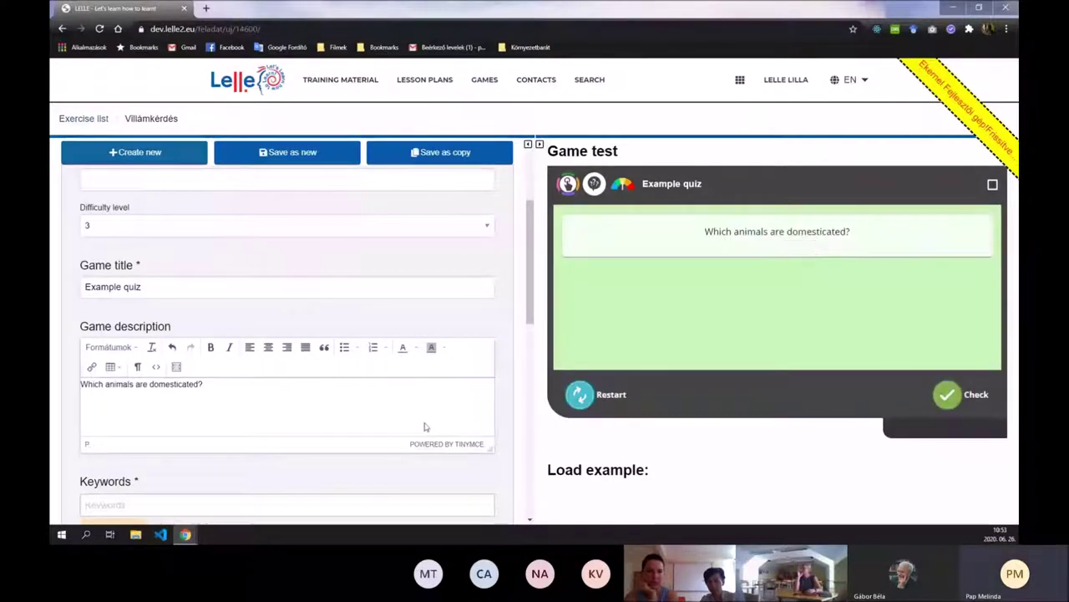
Step: Add the keywords "domestic" and "animals" to the exercise
{"action": "scroll", "coordinate": [424, 424], "scroll_direction": "down", "scroll_amount": 2}
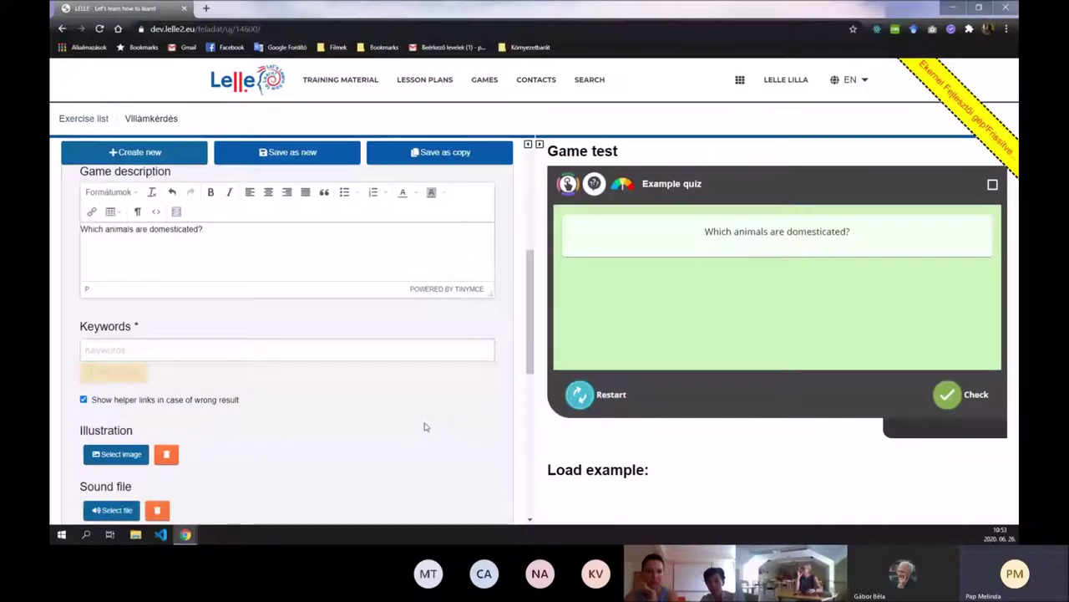
{"action": "double_click", "coordinate": [139, 325]}
{"action": "left_click", "coordinate": [142, 327]}
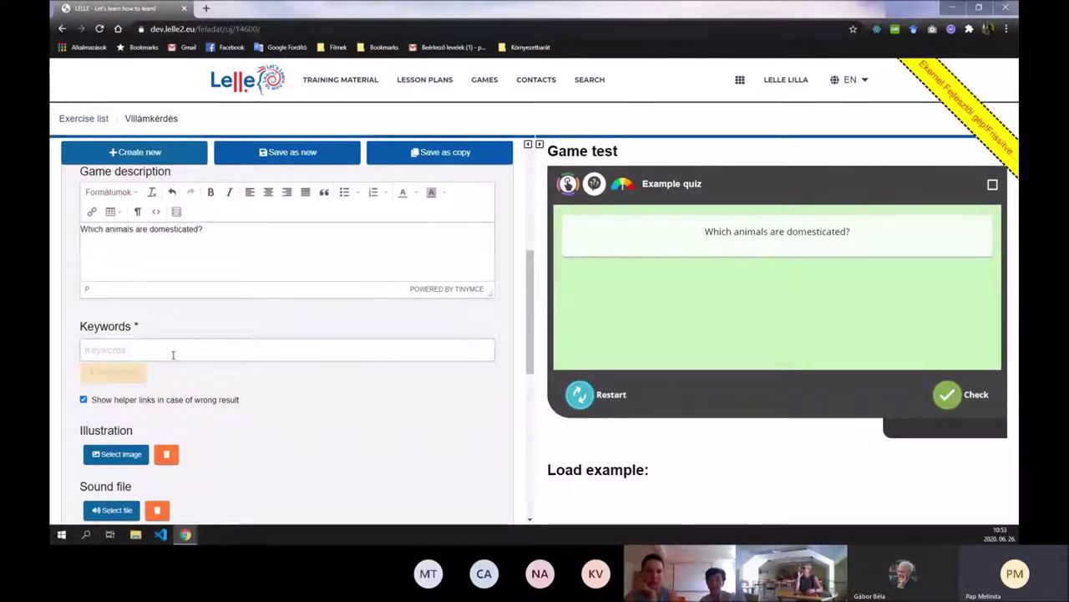
{"action": "type", "text": "dom"}
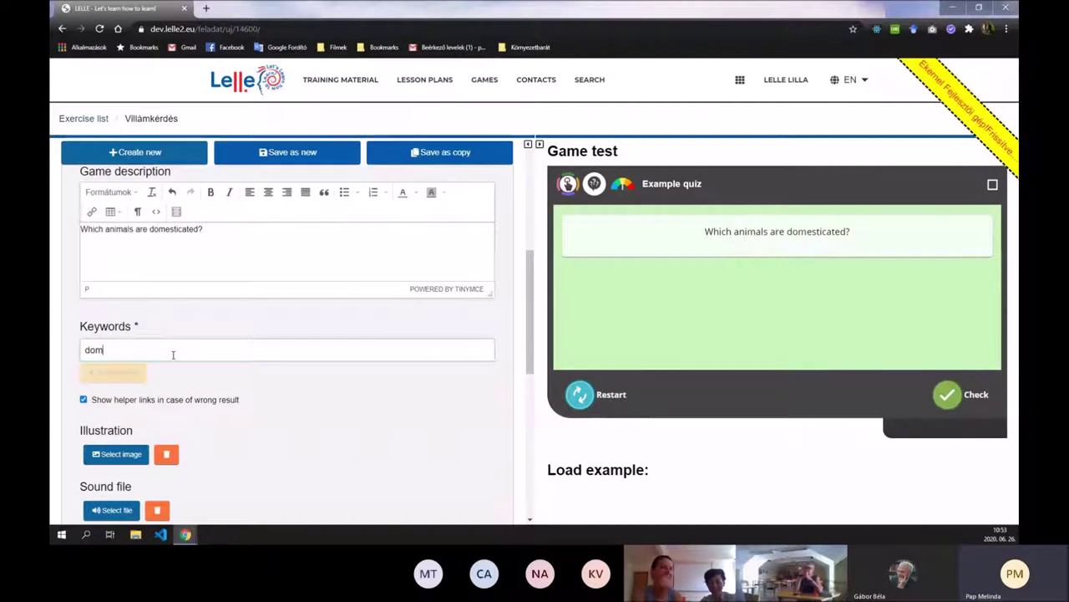
{"action": "type", "text": "estic"}
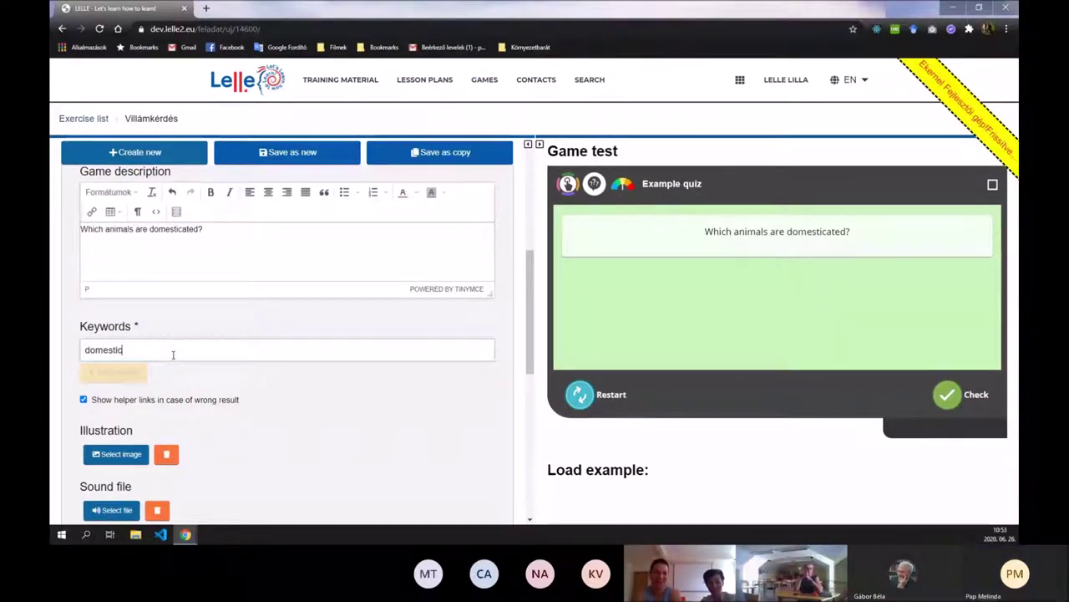
{"action": "key", "text": "Return"}
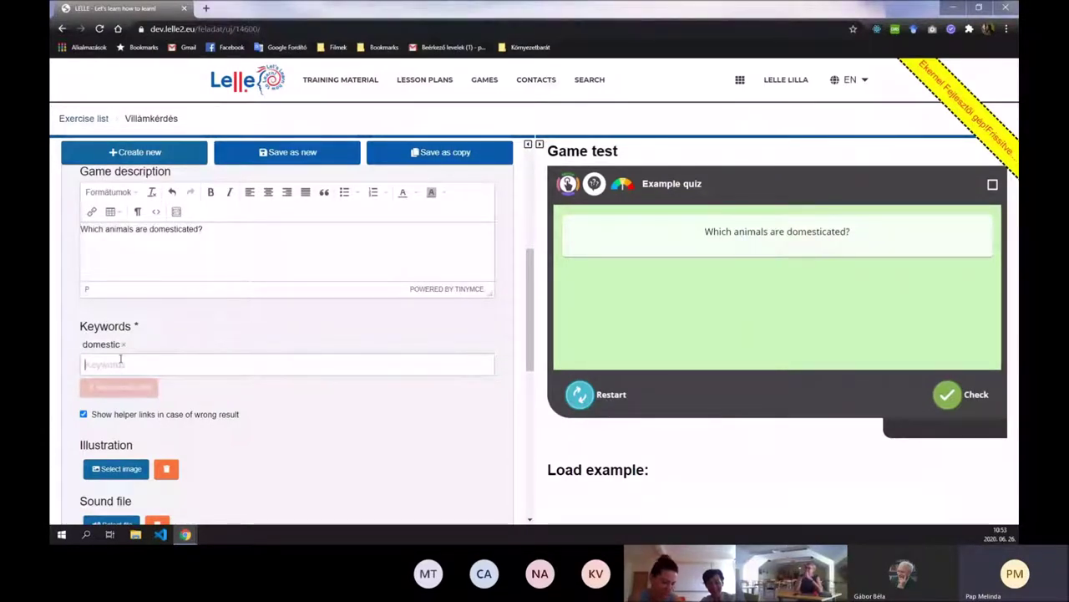
{"action": "type", "text": "animals"}
{"action": "key", "text": "Return"}
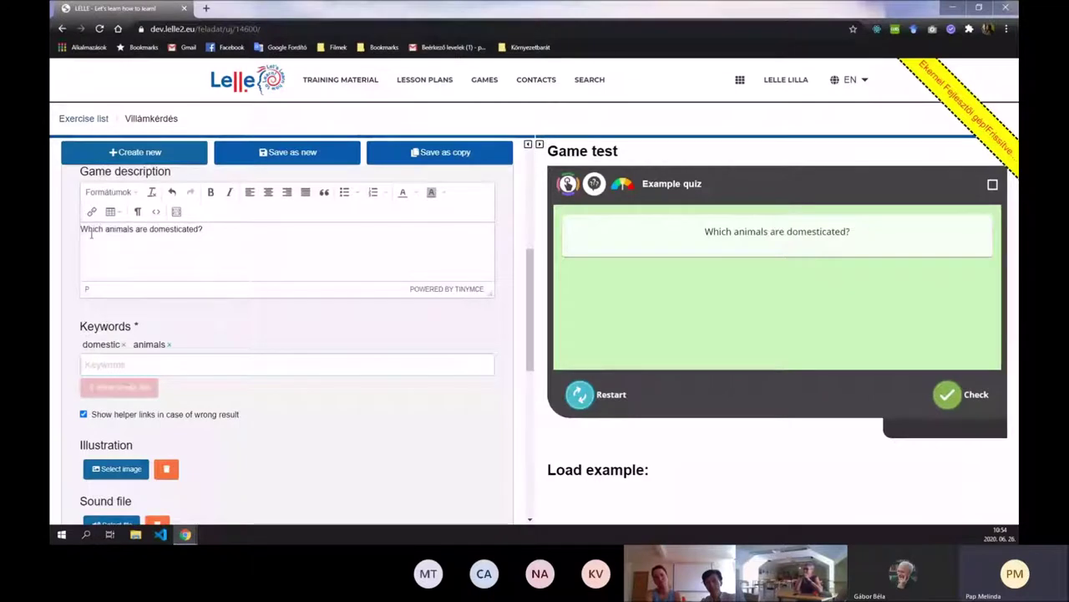
Step: Change the game description to "Which animals live around the house?"
{"action": "double_click", "coordinate": [183, 230]}
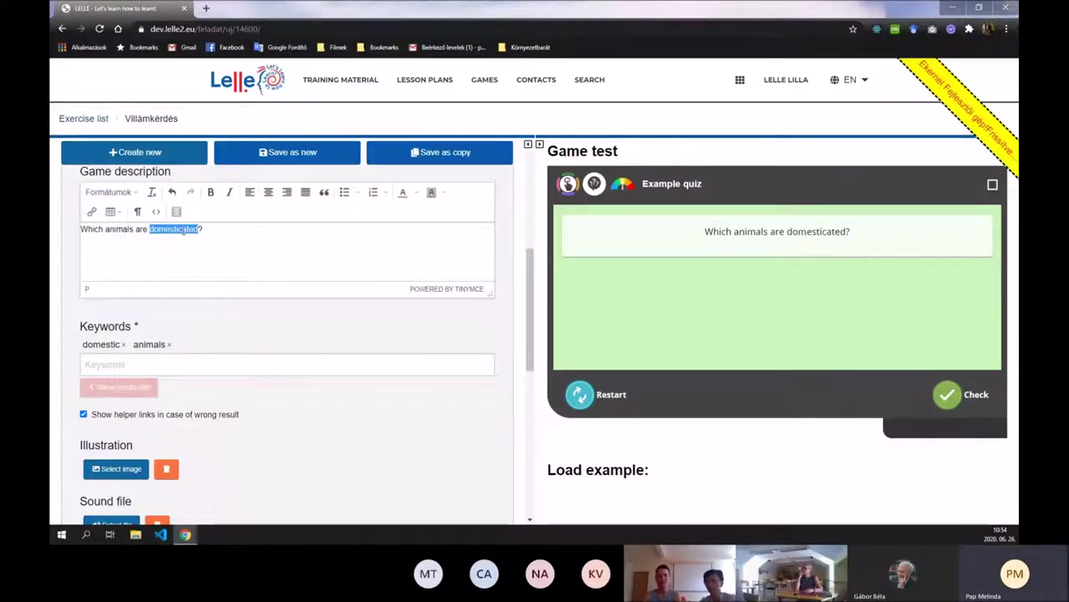
{"action": "key", "text": "BackSpace"}
{"action": "type", "text": "live a"}
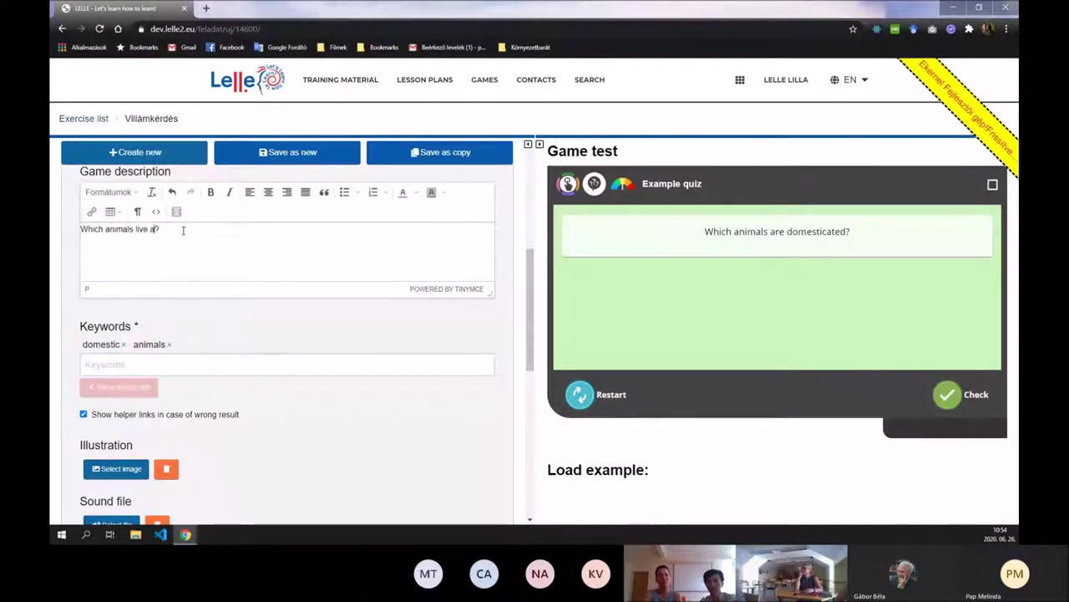
{"action": "type", "text": "round the house"}
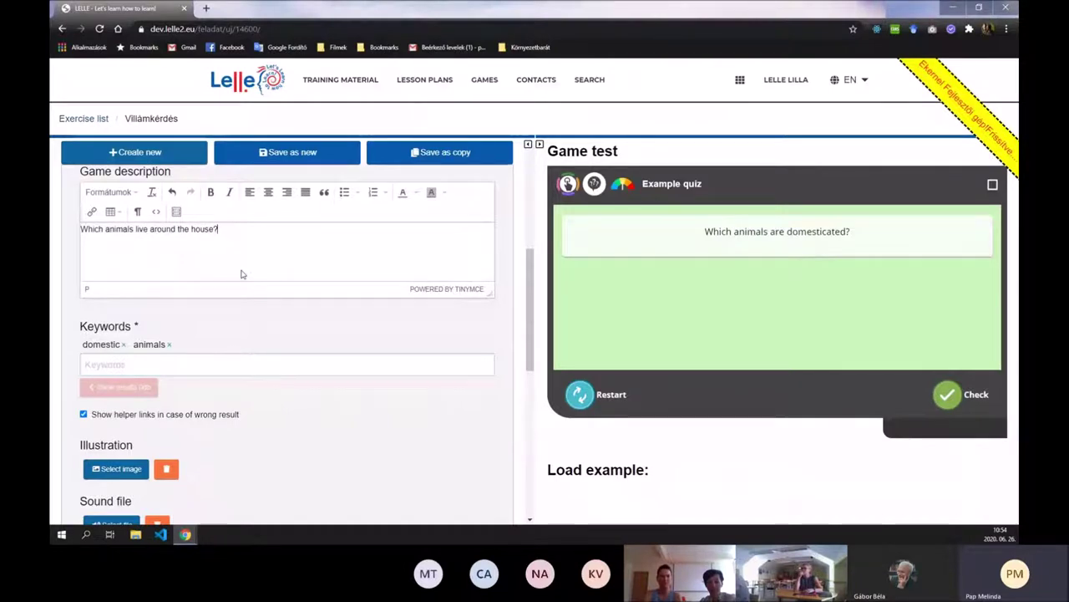
Step: Apply the edited game description to the game test preview
{"action": "left_click_drag", "start_coordinate": [220, 228], "coordinate": [81, 231]}
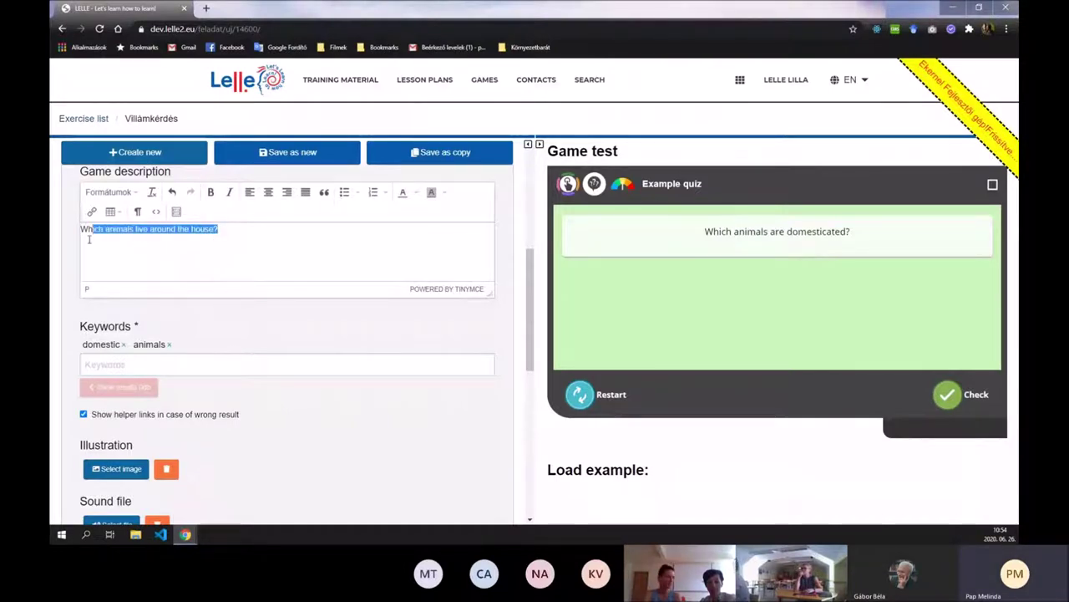
{"action": "left_click", "coordinate": [271, 258]}
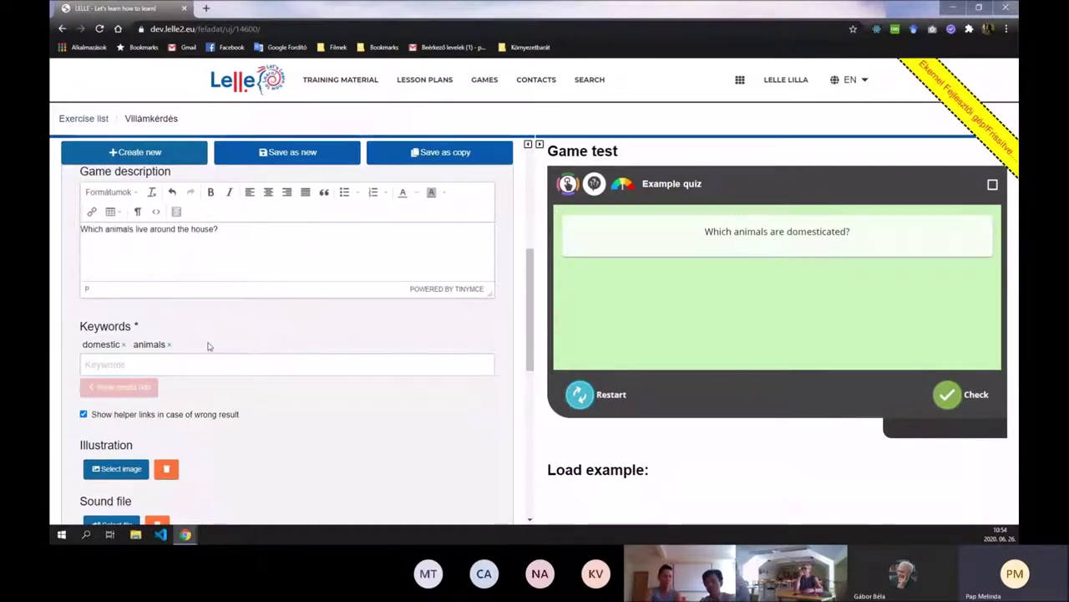
{"action": "left_click", "coordinate": [126, 362]}
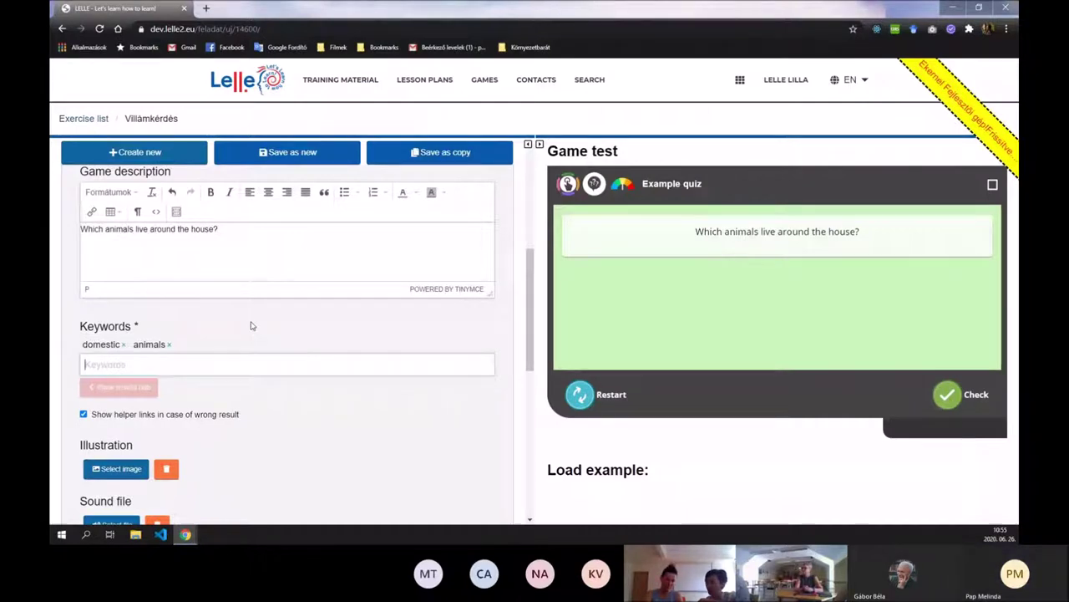
Step: Upload grape.jpg to the task's own files and set it as the exercise illustration
{"action": "scroll", "coordinate": [252, 326], "scroll_direction": "down", "scroll_amount": 2}
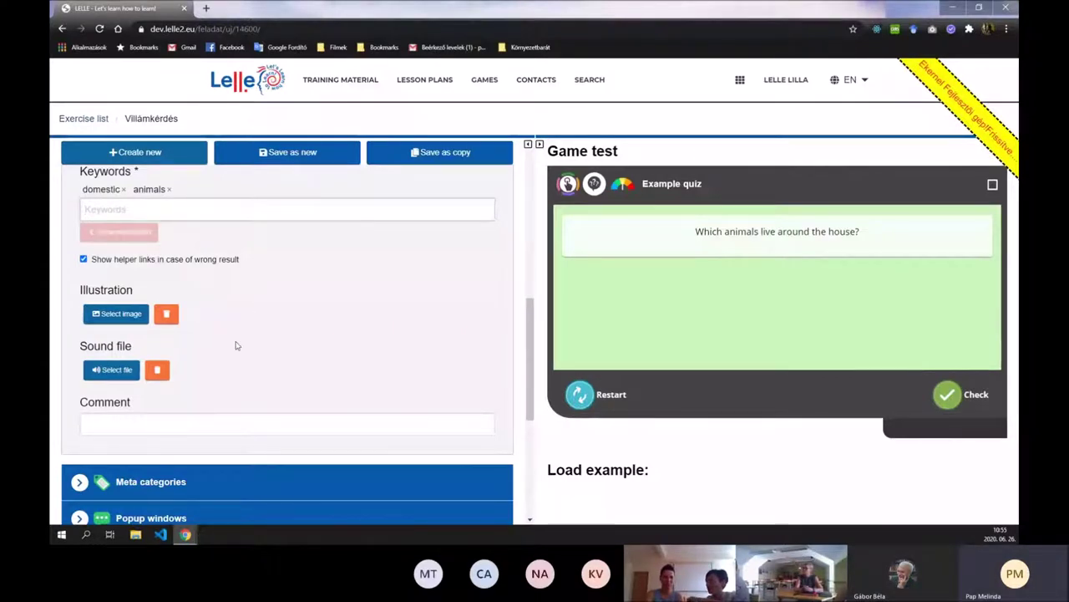
{"action": "left_click", "coordinate": [128, 323]}
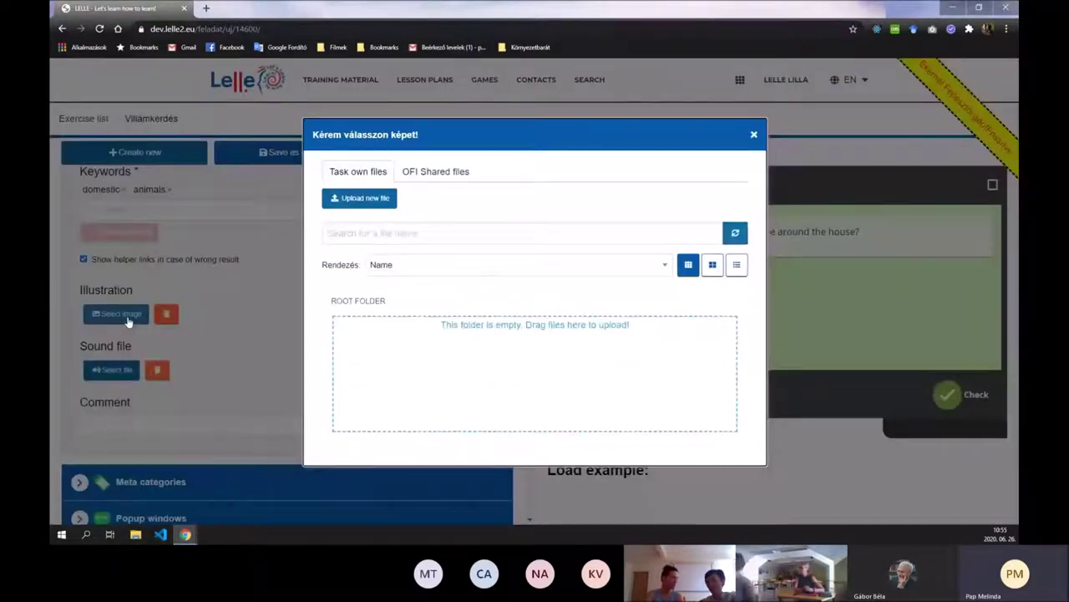
{"action": "left_click", "coordinate": [374, 203]}
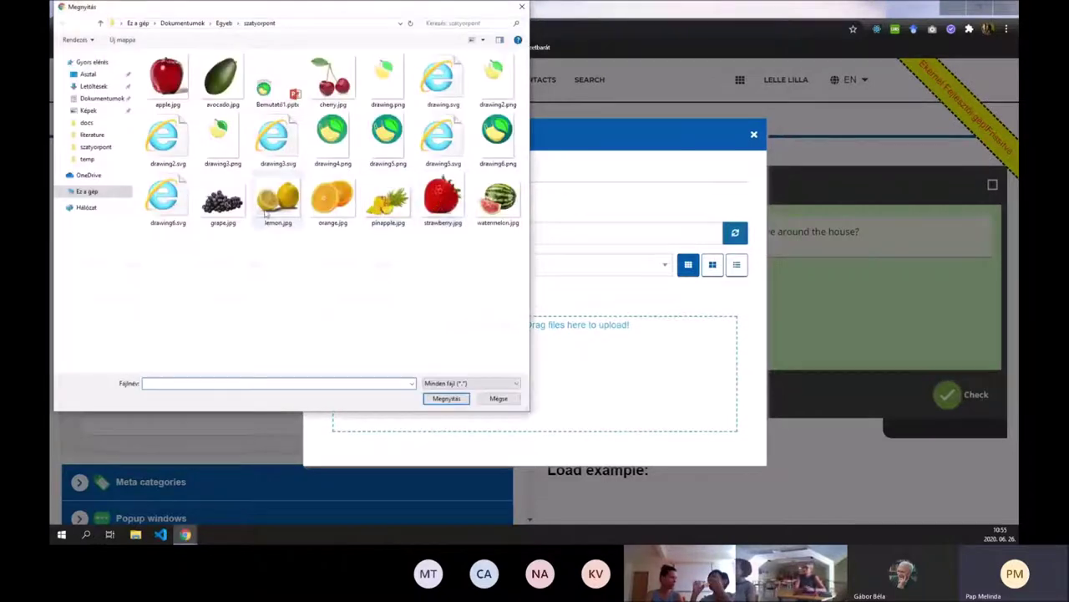
{"action": "left_click", "coordinate": [223, 200]}
{"action": "left_click", "coordinate": [447, 398]}
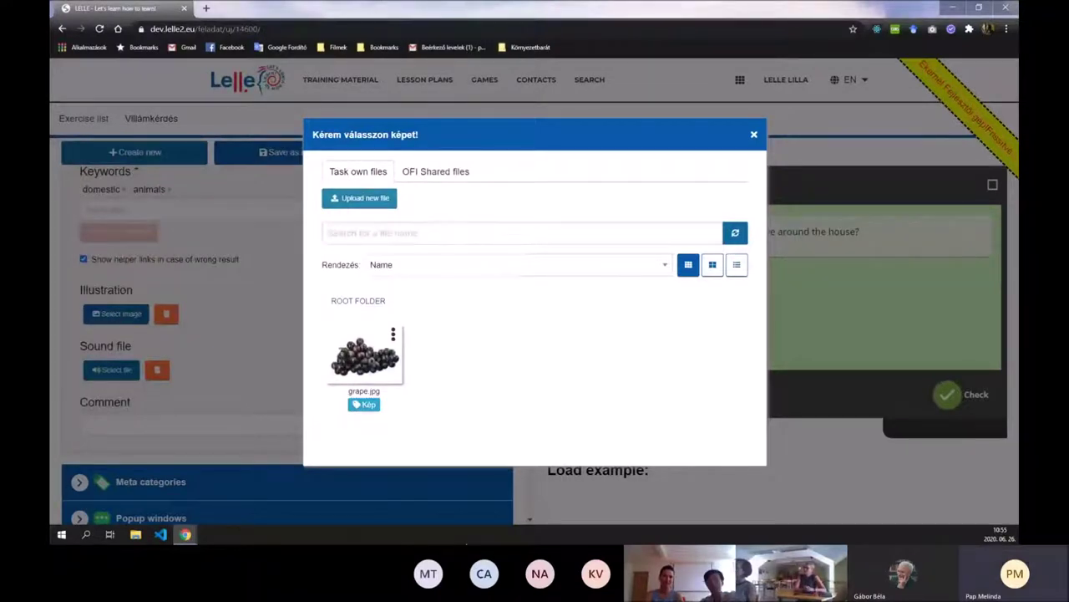
{"action": "left_click", "coordinate": [351, 373]}
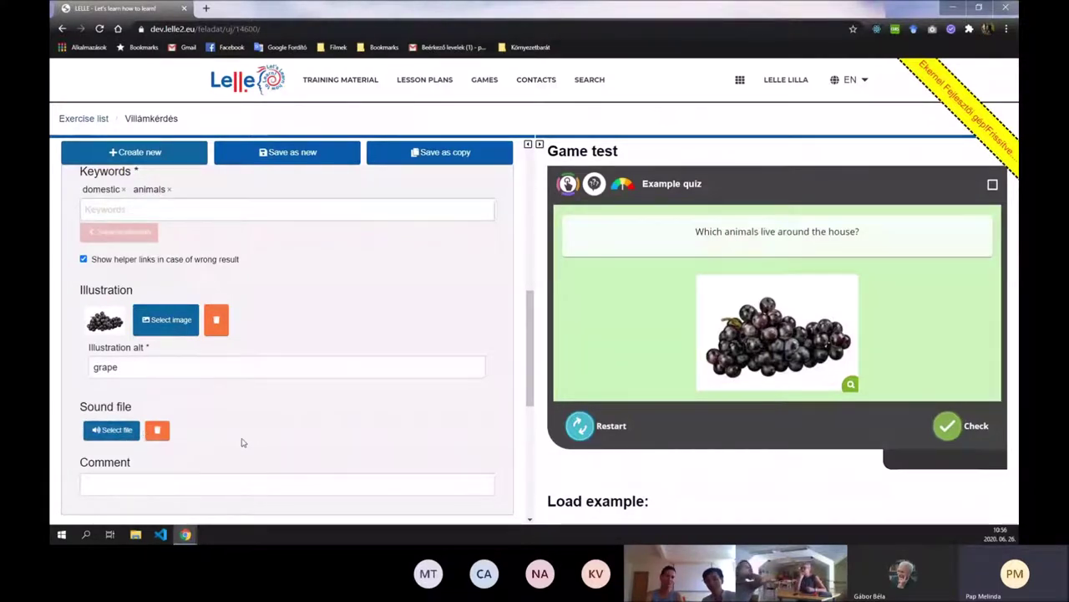
Step: Add the first answer option to the exercise as the text "cat"
{"action": "scroll", "coordinate": [340, 409], "scroll_direction": "down", "scroll_amount": 1}
{"action": "scroll", "coordinate": [340, 410], "scroll_direction": "down", "scroll_amount": 1}
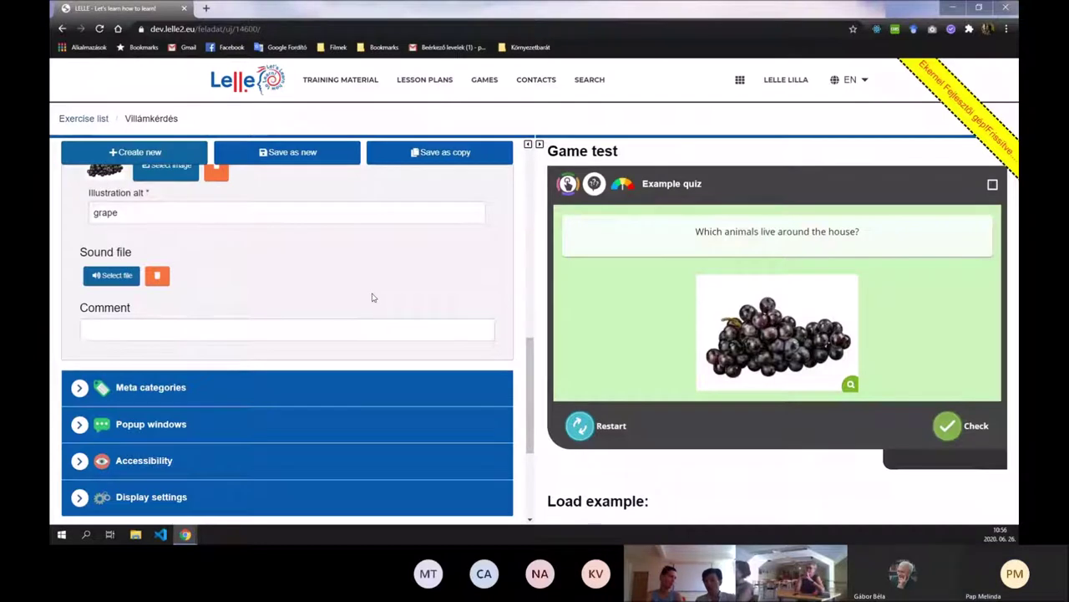
{"action": "scroll", "coordinate": [373, 294], "scroll_direction": "down", "scroll_amount": 2}
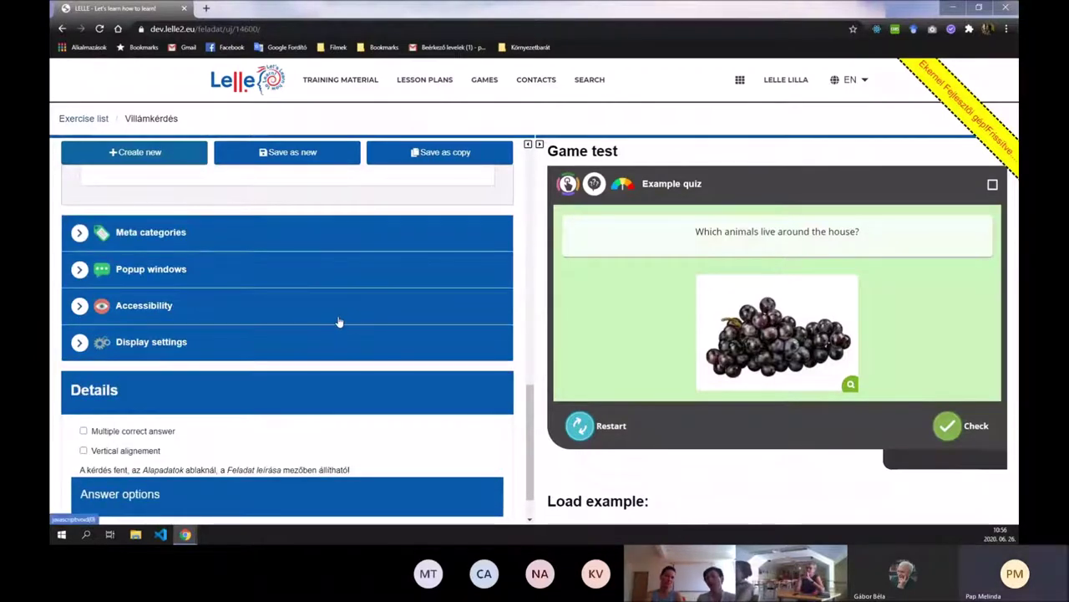
{"action": "scroll", "coordinate": [250, 379], "scroll_direction": "down", "scroll_amount": 1}
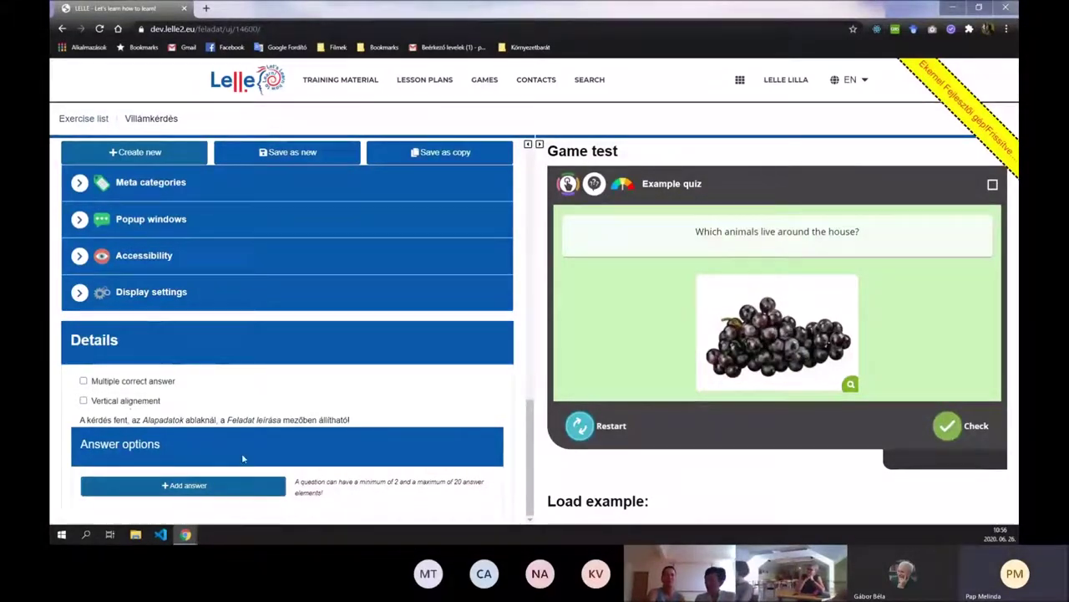
{"action": "scroll", "coordinate": [255, 468], "scroll_direction": "up", "scroll_amount": 10}
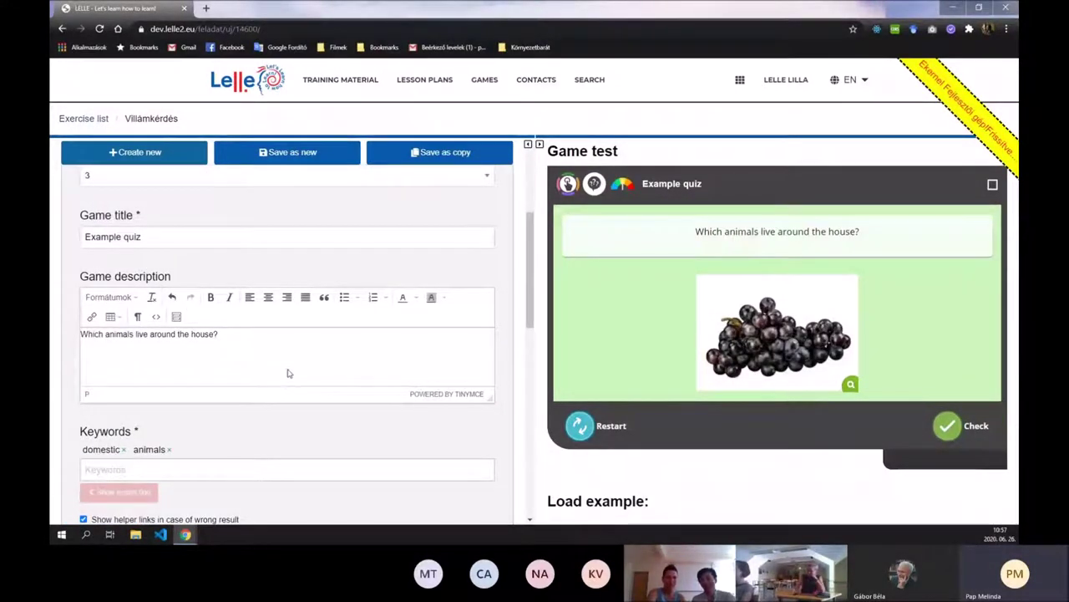
{"action": "scroll", "coordinate": [287, 374], "scroll_direction": "down", "scroll_amount": 10}
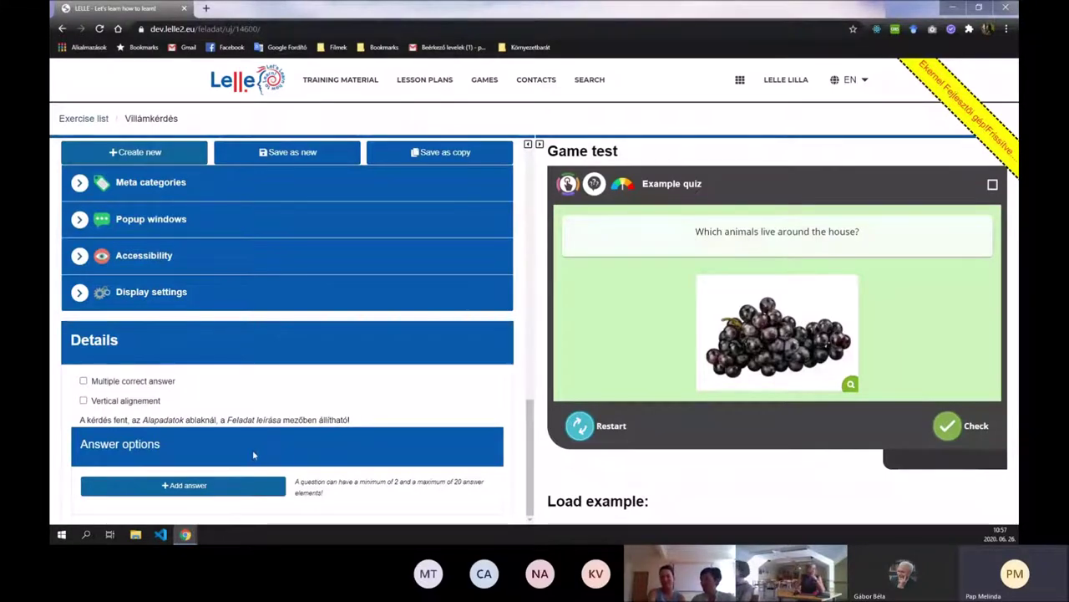
{"action": "left_click", "coordinate": [231, 484]}
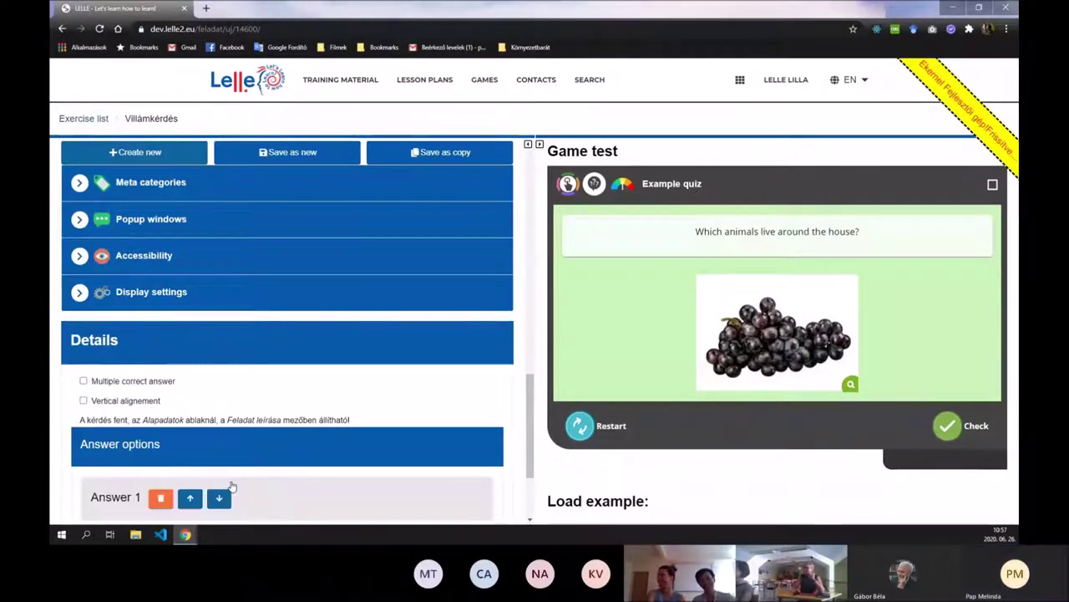
{"action": "scroll", "coordinate": [246, 425], "scroll_direction": "down", "scroll_amount": 2}
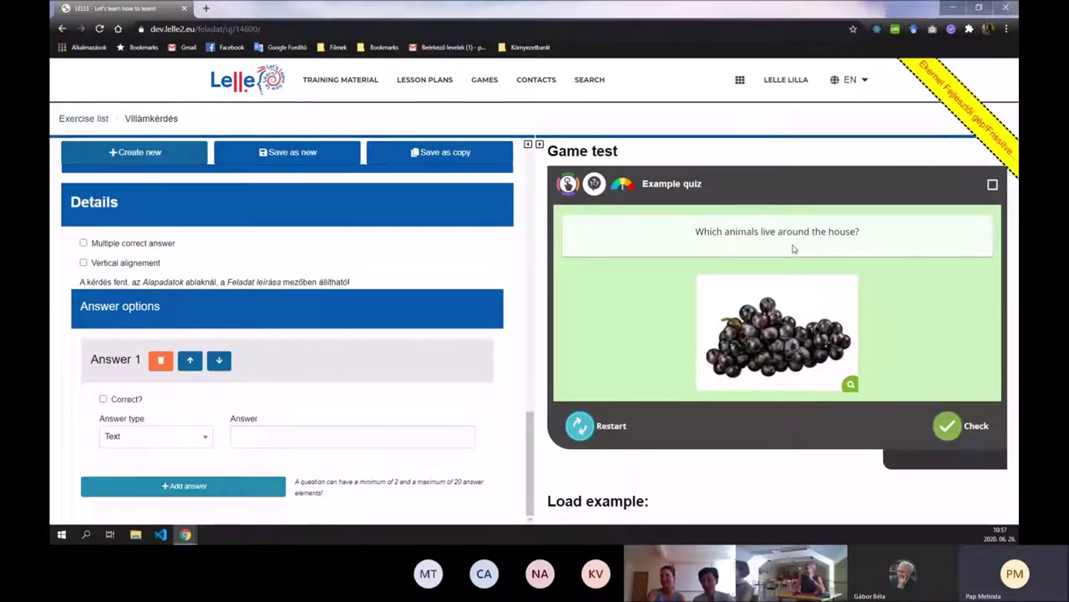
{"action": "left_click", "coordinate": [413, 437]}
{"action": "type", "text": "cat"}
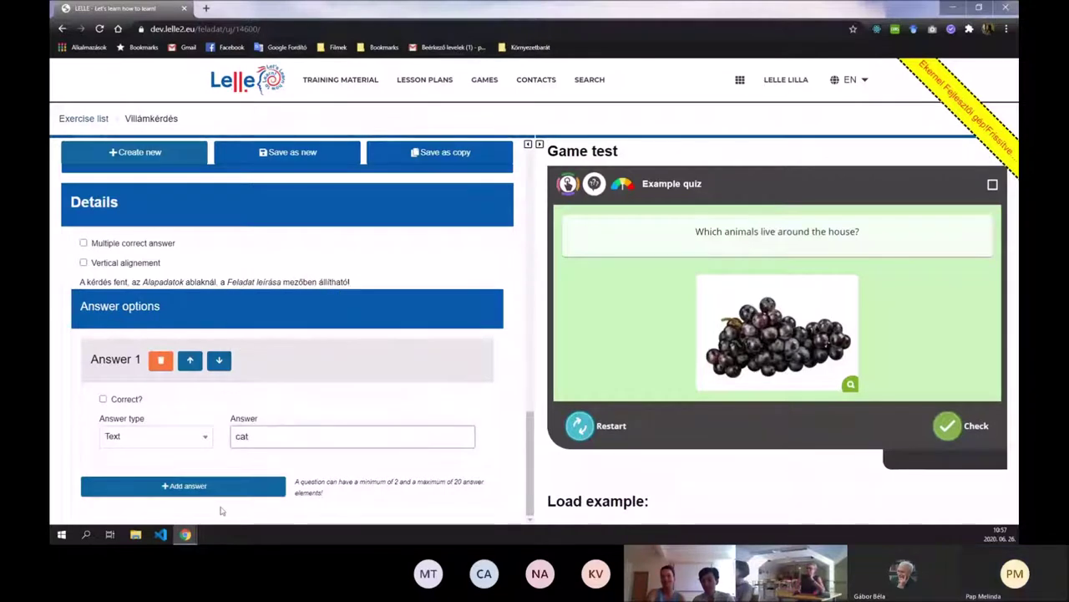
Step: Add a second answer option with the text "dog"
{"action": "left_click", "coordinate": [222, 485]}
{"action": "scroll", "coordinate": [266, 447], "scroll_direction": "down", "scroll_amount": 2}
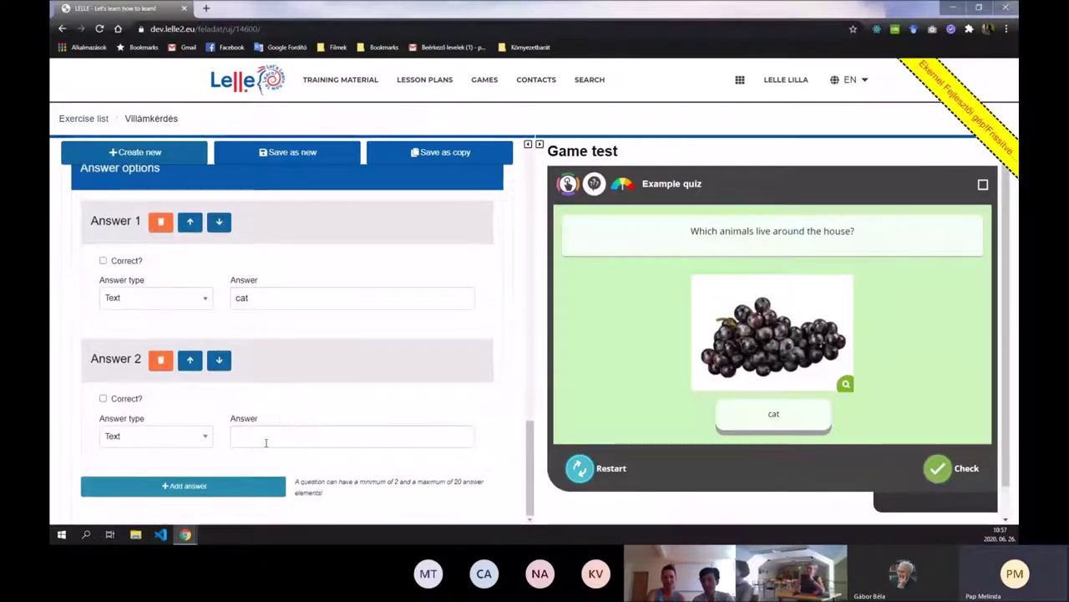
{"action": "left_click", "coordinate": [266, 442]}
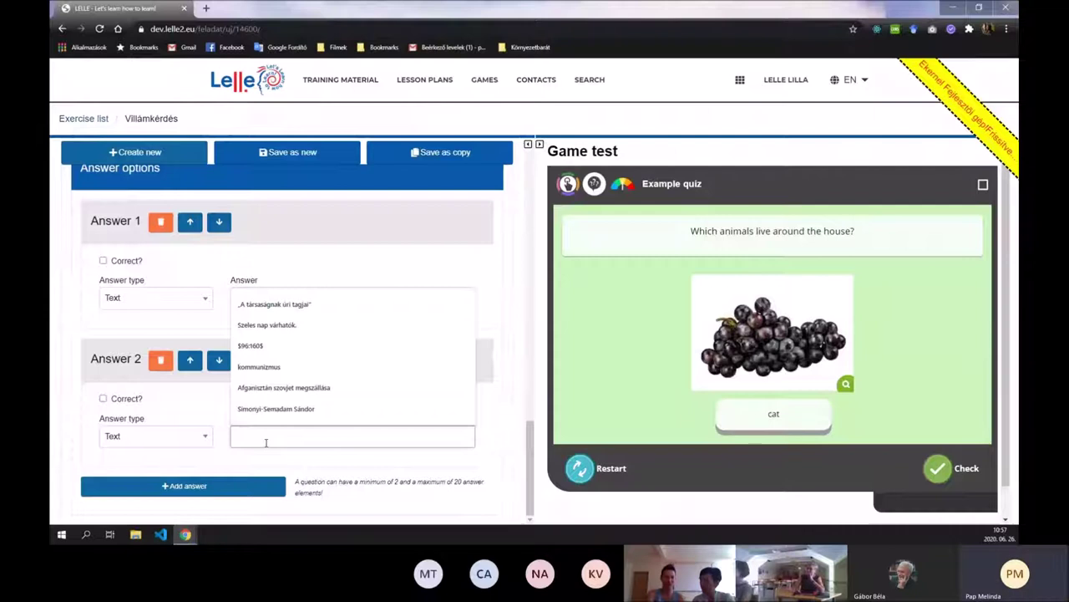
{"action": "type", "text": "dog"}
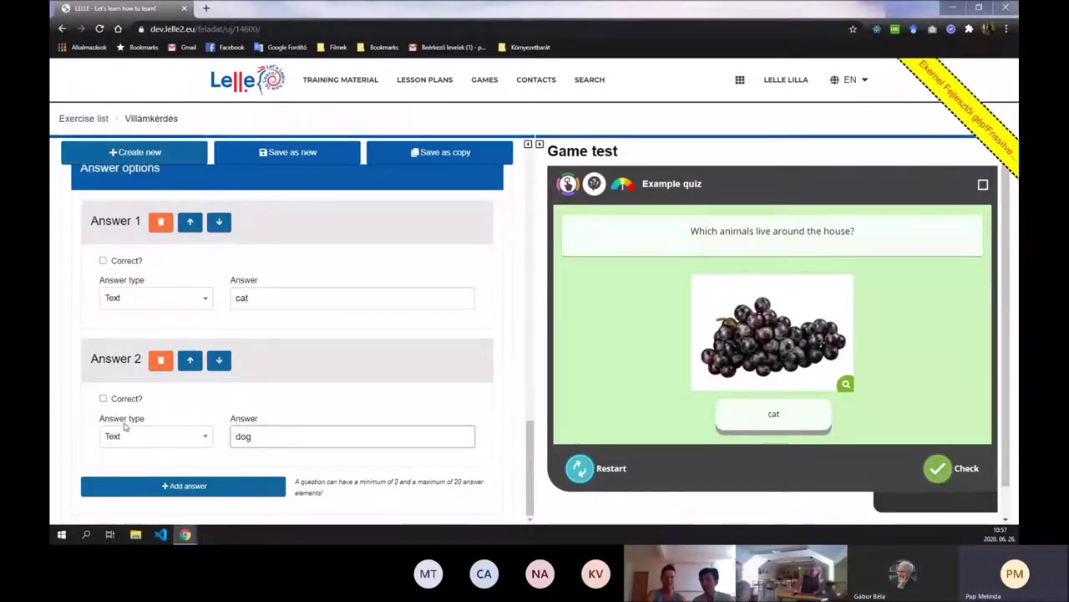
Step: Try the Image answer type on the "dog" answer and switch it back to Text
{"action": "left_click", "coordinate": [203, 437]}
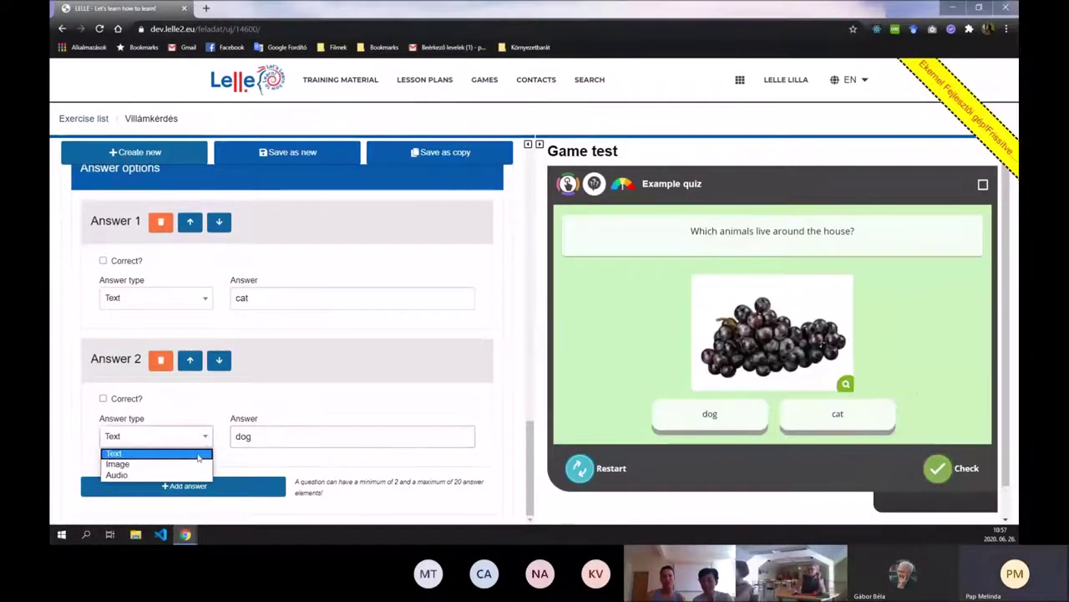
{"action": "left_click", "coordinate": [192, 464]}
{"action": "left_click", "coordinate": [203, 437]}
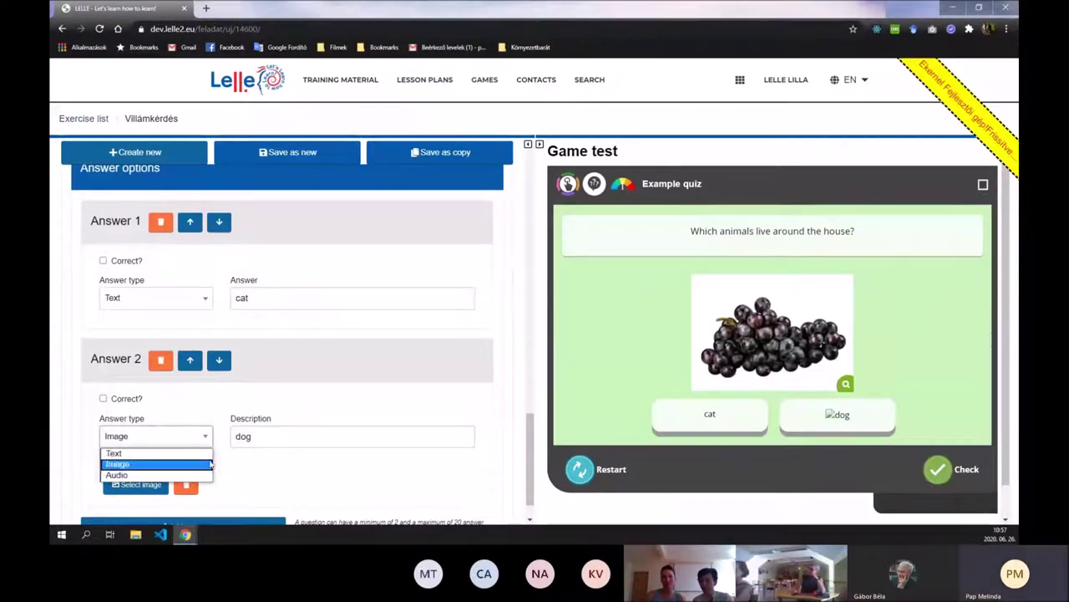
{"action": "left_click", "coordinate": [206, 438]}
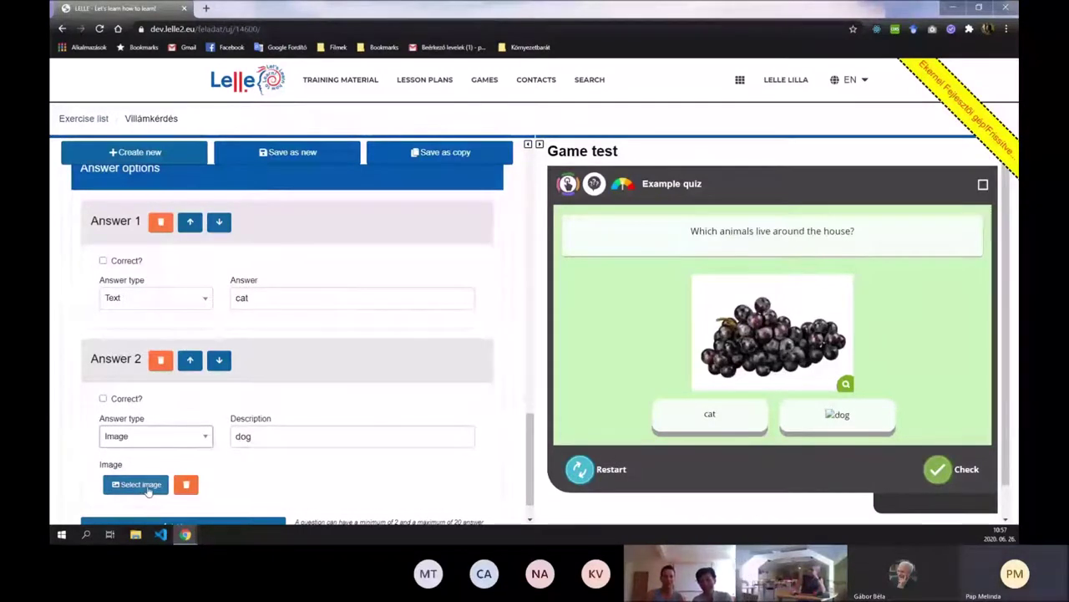
{"action": "left_click", "coordinate": [204, 436]}
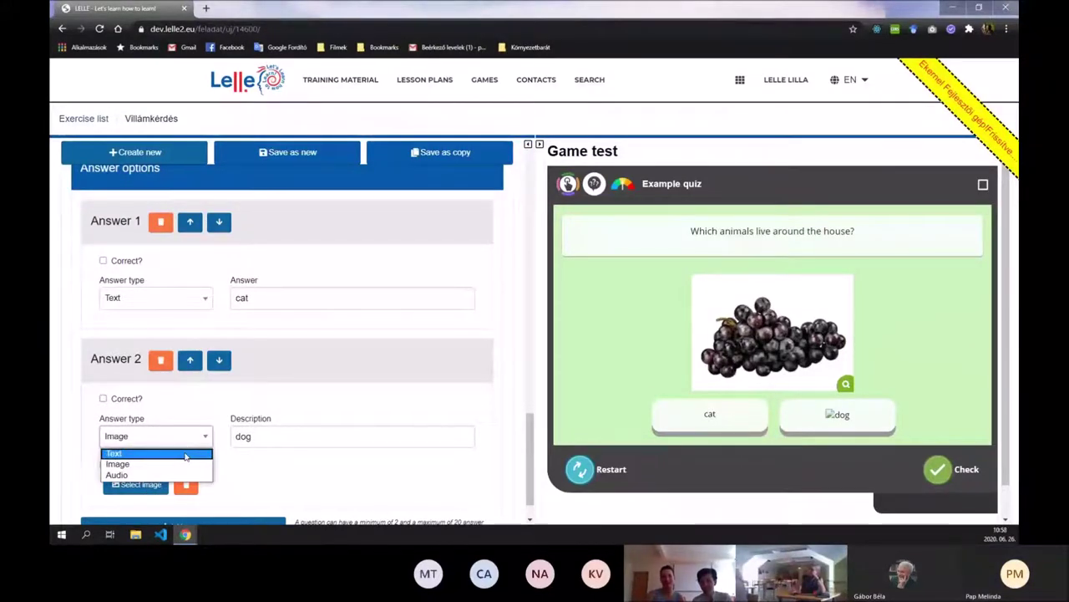
{"action": "left_click", "coordinate": [185, 455]}
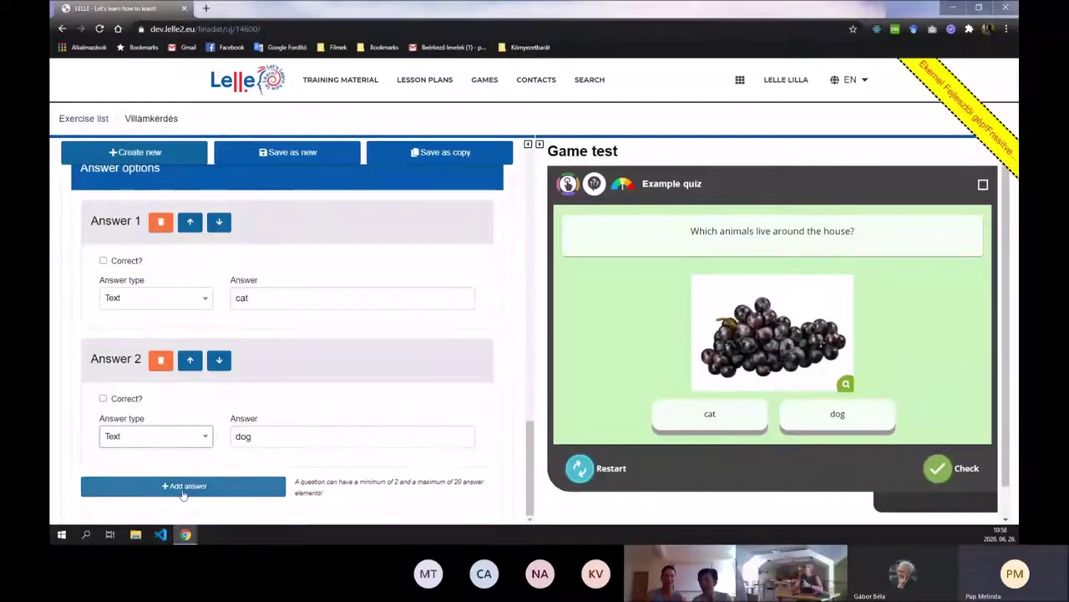
Step: Add a third answer option of type Image and upload strawberry.jpg as its picture
{"action": "left_click", "coordinate": [184, 487]}
{"action": "left_click", "coordinate": [156, 435]}
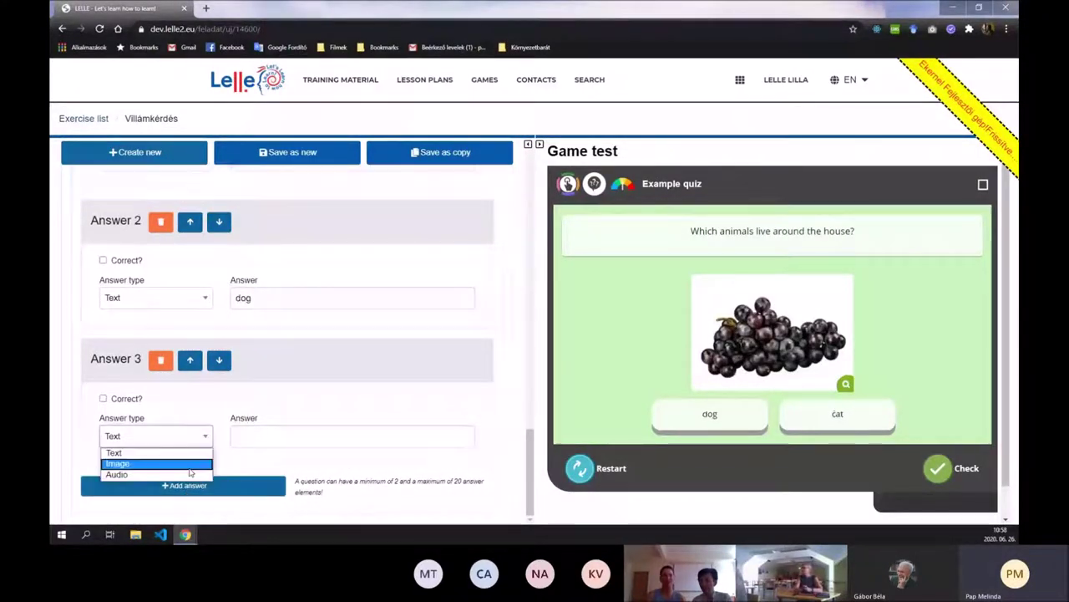
{"action": "left_click", "coordinate": [126, 463]}
{"action": "left_click", "coordinate": [135, 484]}
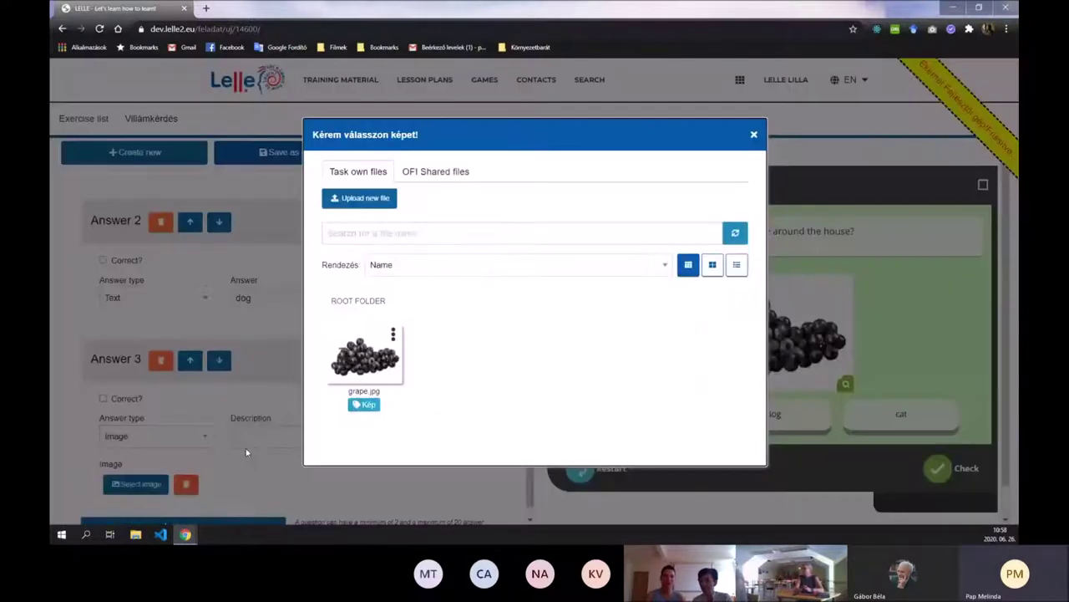
{"action": "left_click", "coordinate": [359, 198]}
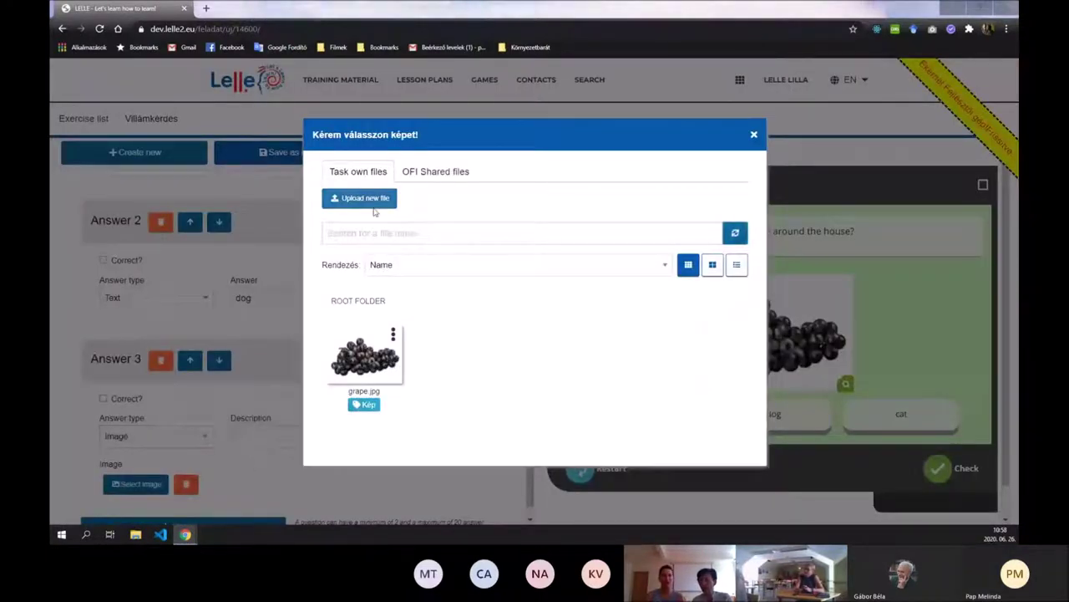
{"action": "left_click", "coordinate": [443, 200]}
{"action": "left_click", "coordinate": [443, 398]}
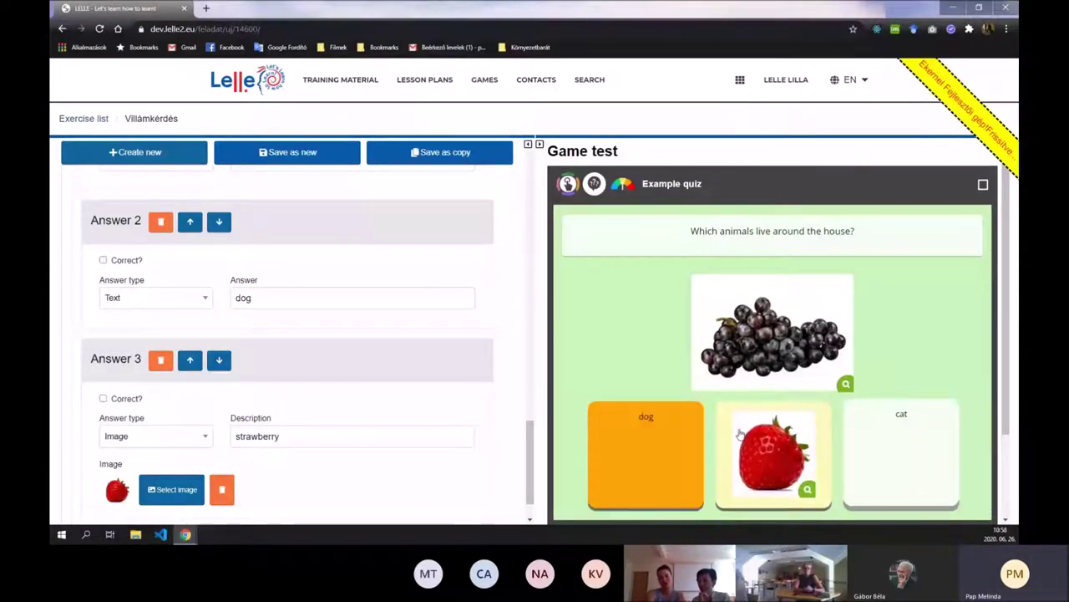
Step: Allow multiple correct answers and mark both "cat" and "dog" as correct
{"action": "scroll", "coordinate": [251, 376], "scroll_direction": "up", "scroll_amount": 2}
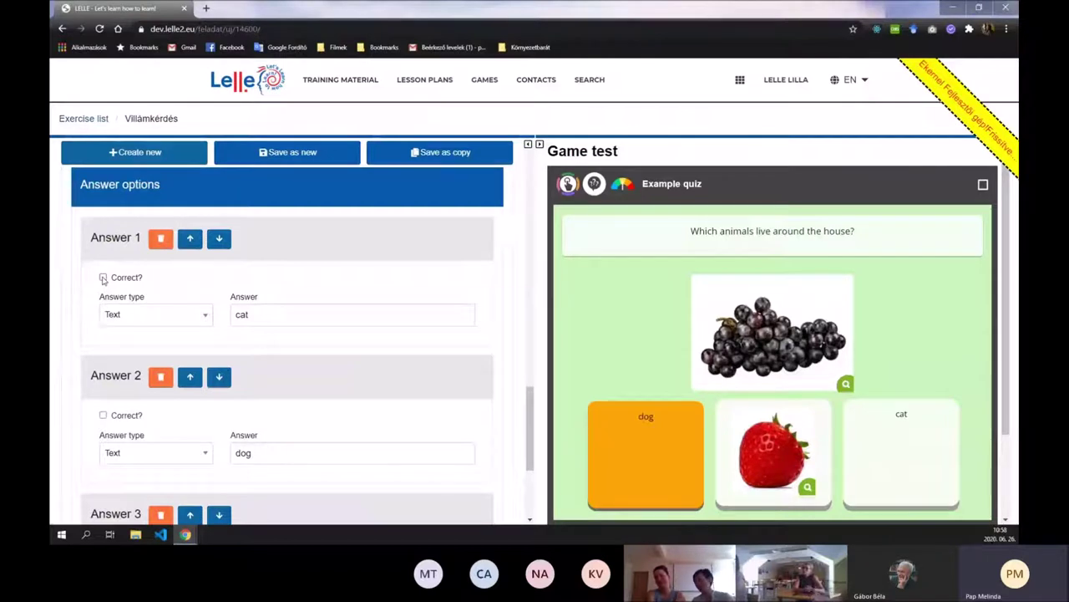
{"action": "left_click", "coordinate": [102, 278]}
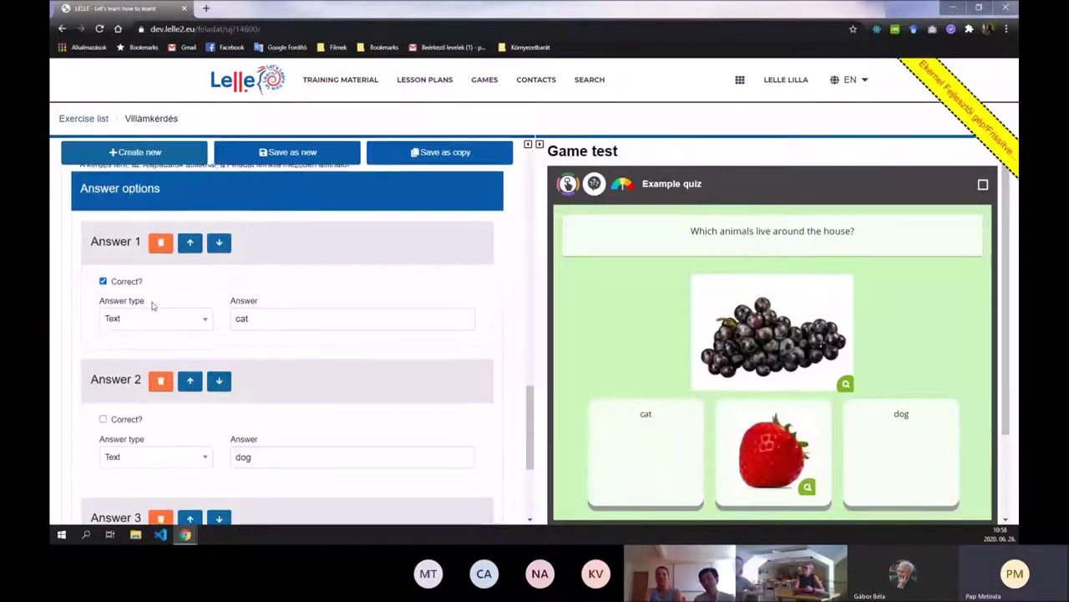
{"action": "scroll", "coordinate": [153, 306], "scroll_direction": "up", "scroll_amount": 2}
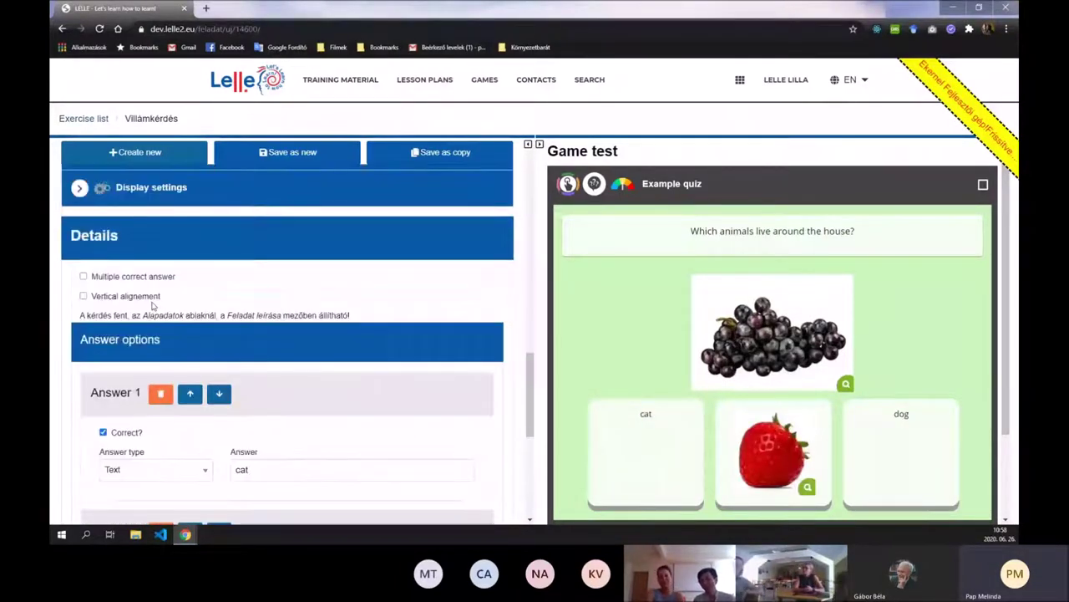
{"action": "left_click", "coordinate": [84, 277]}
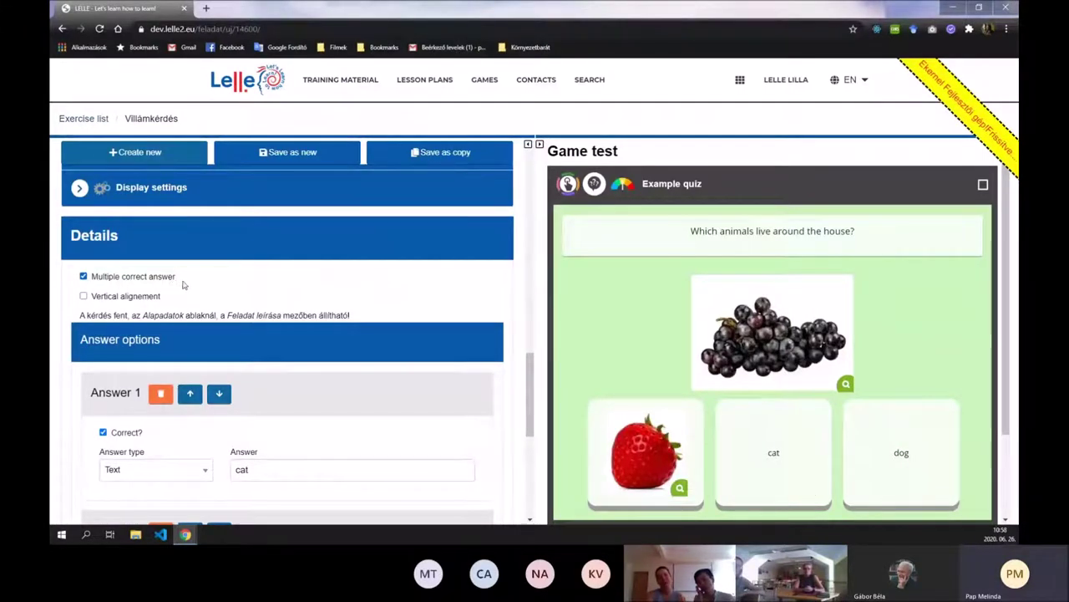
{"action": "scroll", "coordinate": [171, 376], "scroll_direction": "down", "scroll_amount": 2}
{"action": "left_click", "coordinate": [140, 416]}
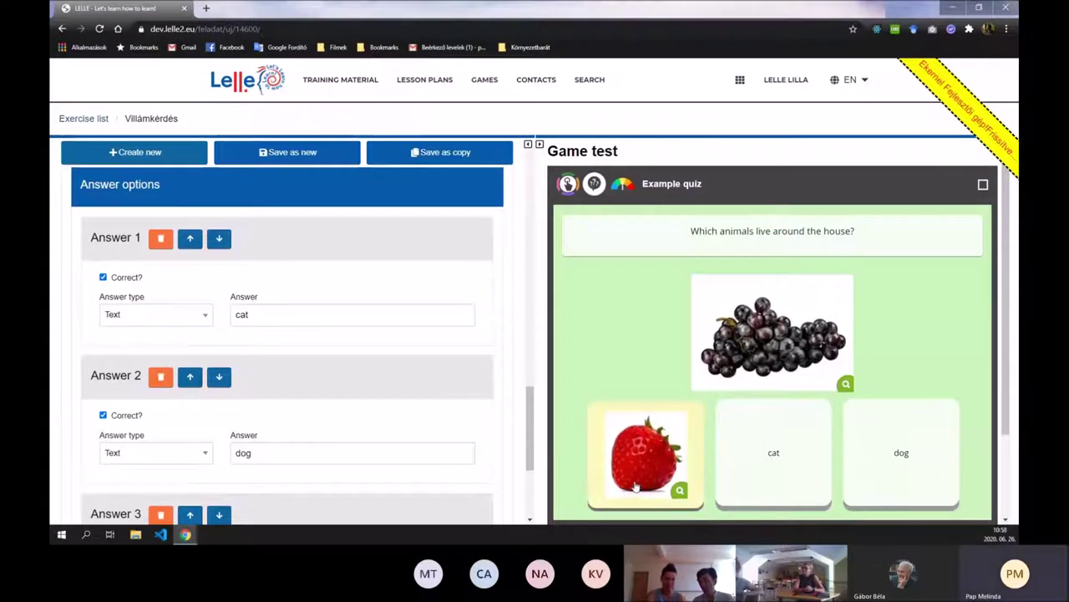
Step: Test the quiz by choosing the strawberry picture as the answer and checking the solution
{"action": "left_click", "coordinate": [636, 451]}
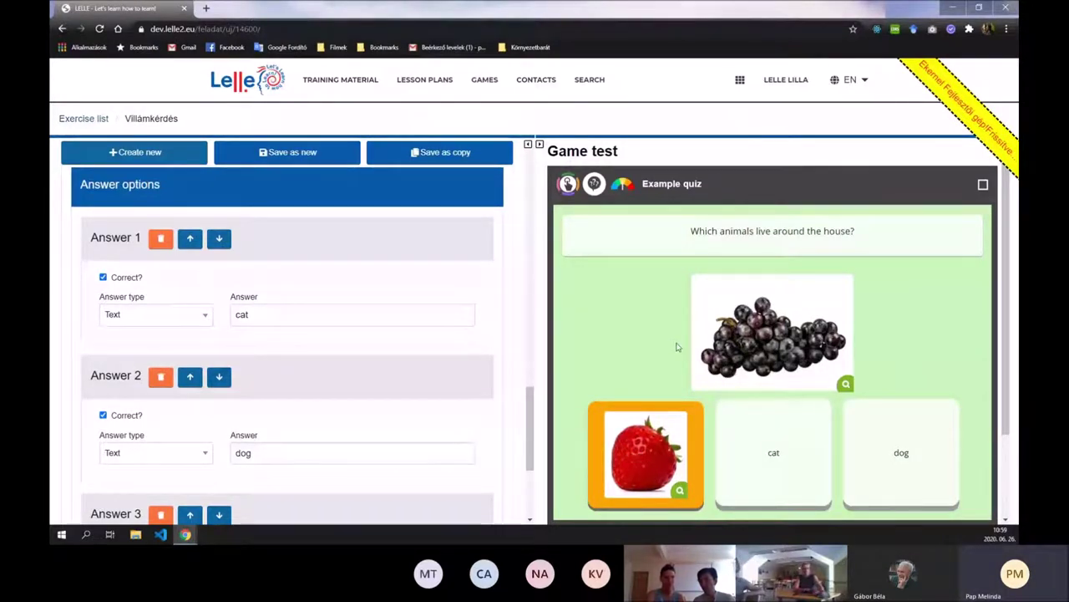
{"action": "scroll", "coordinate": [752, 351], "scroll_direction": "down", "scroll_amount": 2}
{"action": "left_click", "coordinate": [934, 436]}
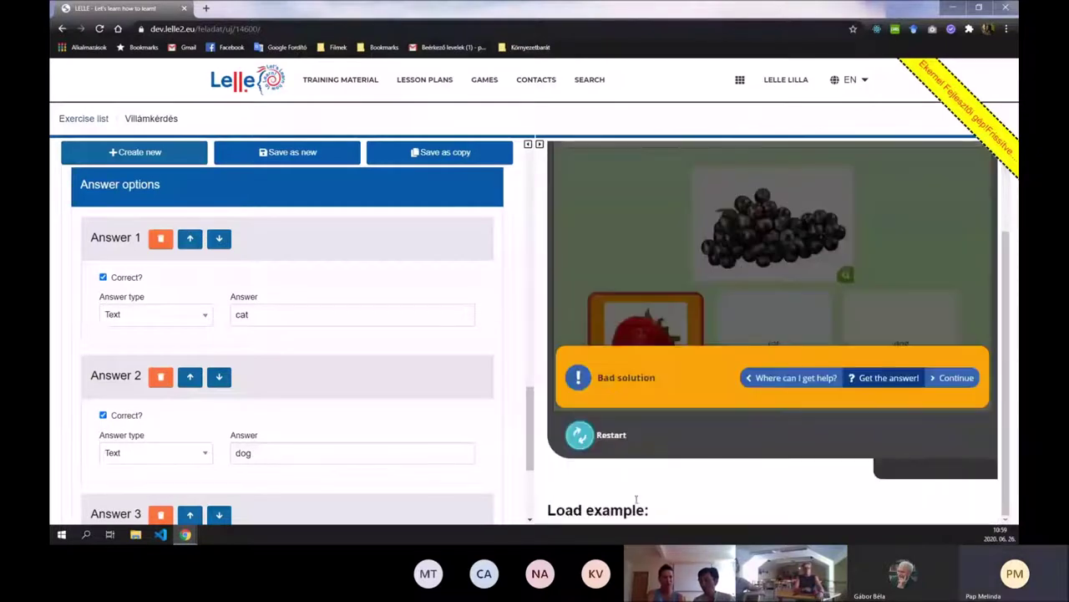
Step: Retest the quiz with "cat" and "dog" chosen instead of the strawberry picture, check the solution and restart the game
{"action": "left_click", "coordinate": [957, 381]}
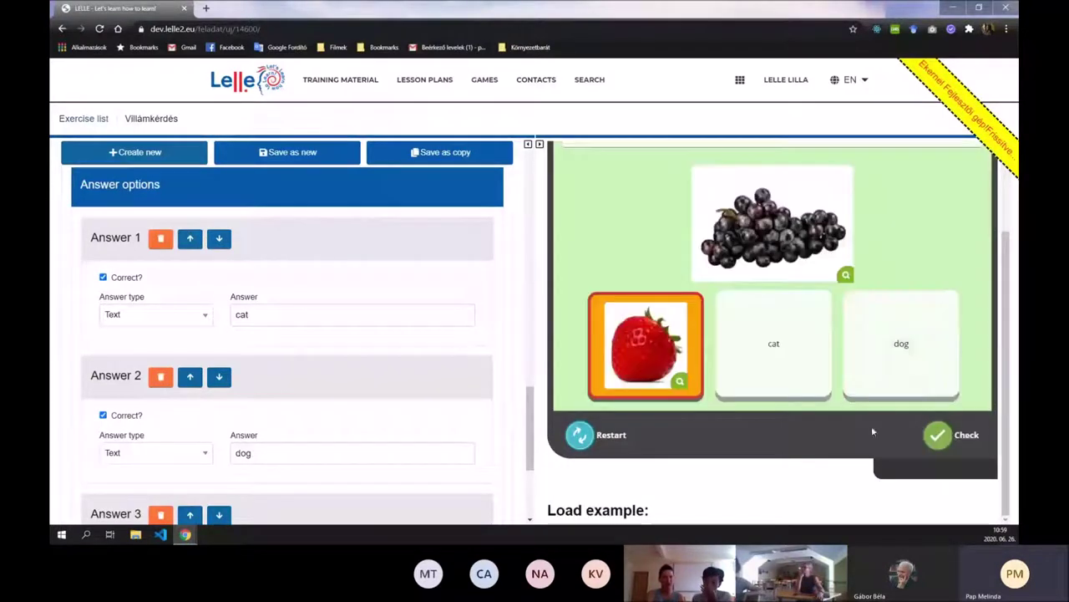
{"action": "left_click", "coordinate": [799, 383]}
{"action": "left_click", "coordinate": [859, 373]}
{"action": "left_click", "coordinate": [648, 351]}
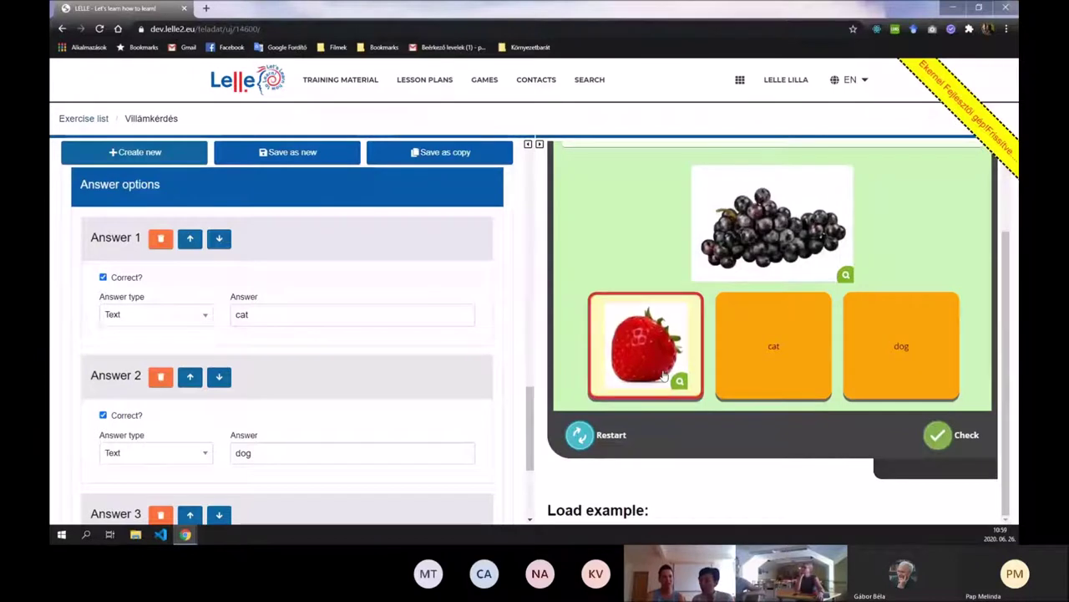
{"action": "left_click", "coordinate": [944, 438]}
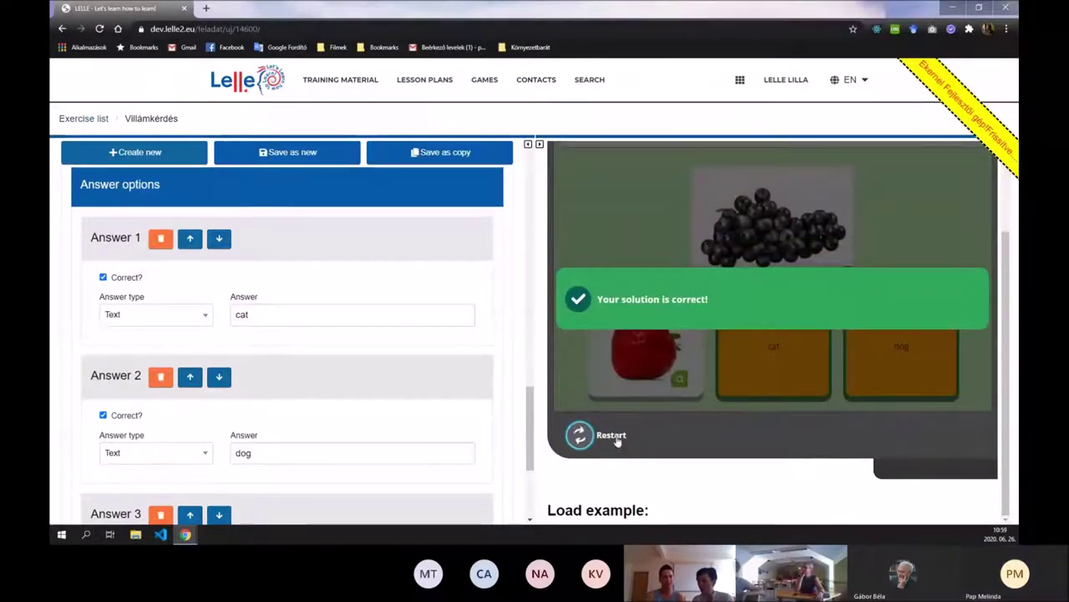
{"action": "left_click", "coordinate": [580, 432]}
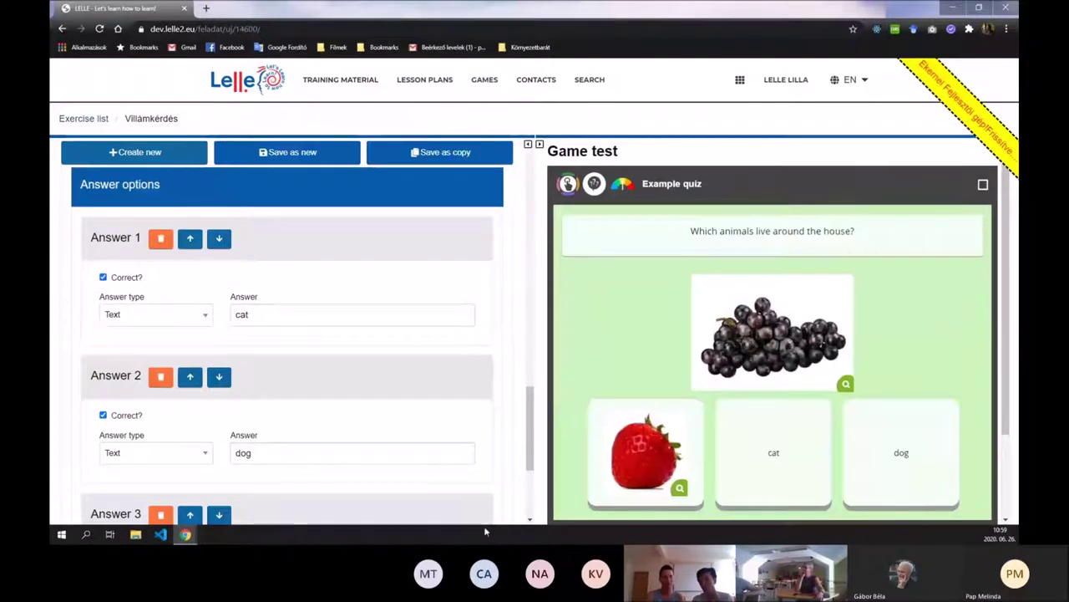
Step: Try vertical alignment for the quiz's answer options and switch it off again
{"action": "scroll", "coordinate": [287, 444], "scroll_direction": "down", "scroll_amount": 3}
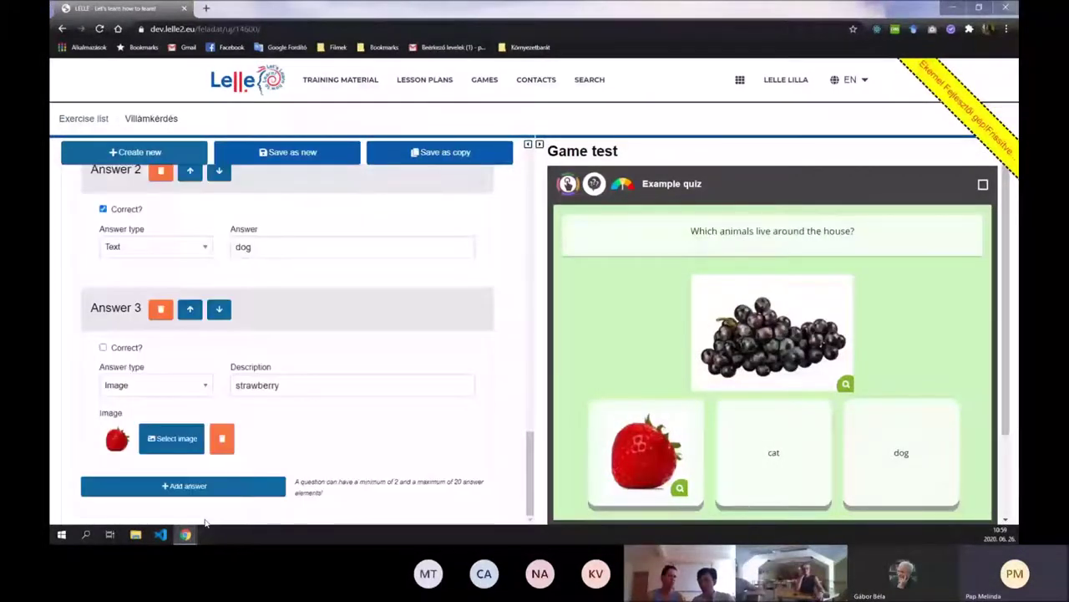
{"action": "scroll", "coordinate": [351, 409], "scroll_direction": "up", "scroll_amount": 5}
{"action": "left_click", "coordinate": [96, 246]}
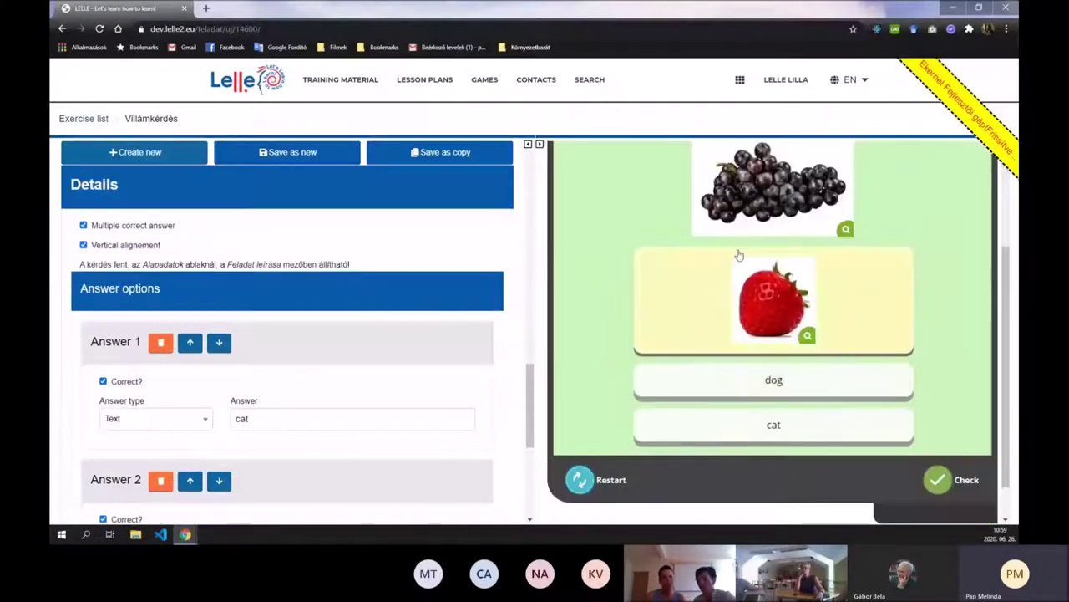
{"action": "left_click", "coordinate": [125, 246]}
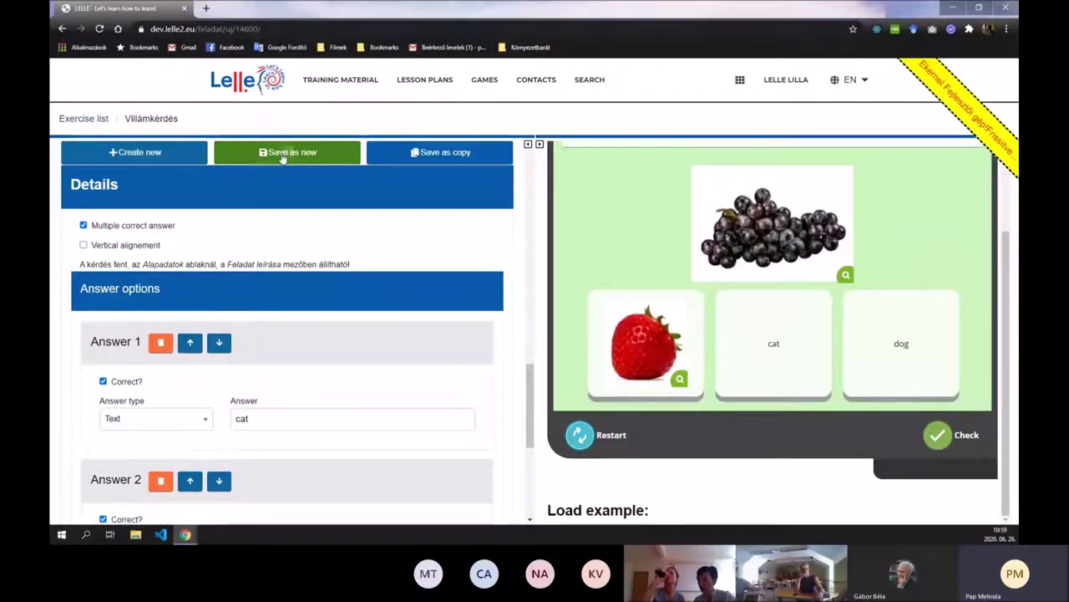
Step: Save the quiz as a new game and go back to the exercise list
{"action": "left_click", "coordinate": [283, 154]}
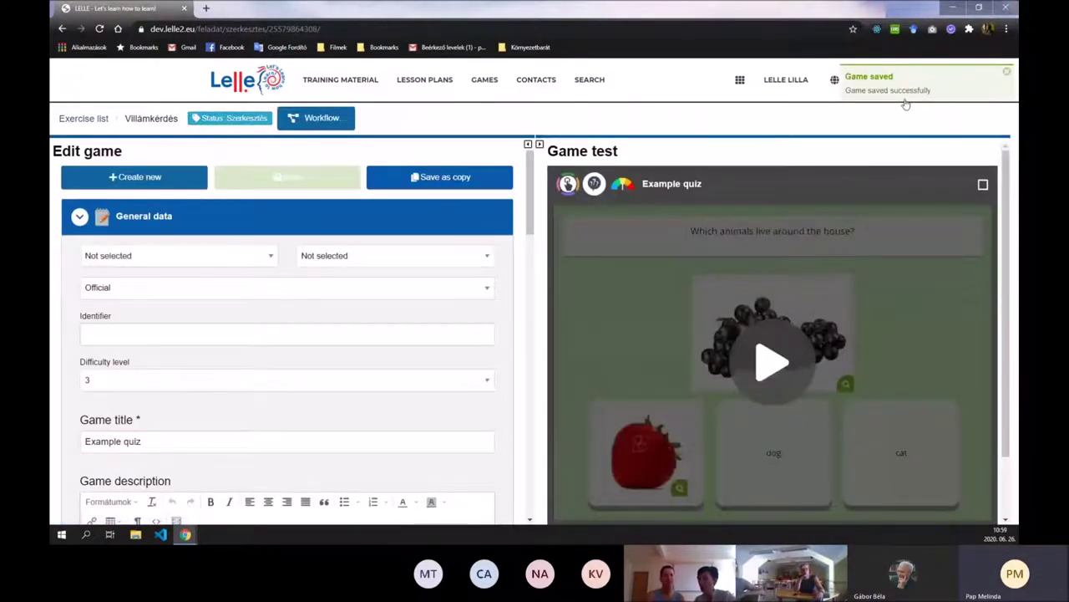
{"action": "left_click", "coordinate": [83, 119]}
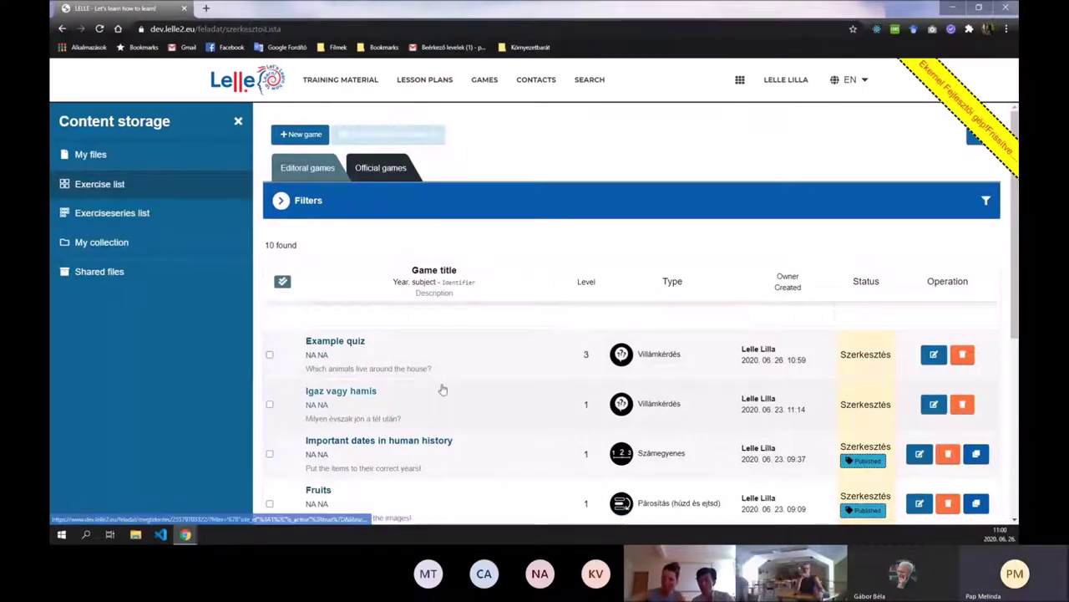
Step: Look through the exercise list, sort it by game type and open the Fruits matching exercise for editing
{"action": "scroll", "coordinate": [443, 389], "scroll_direction": "down", "scroll_amount": 2}
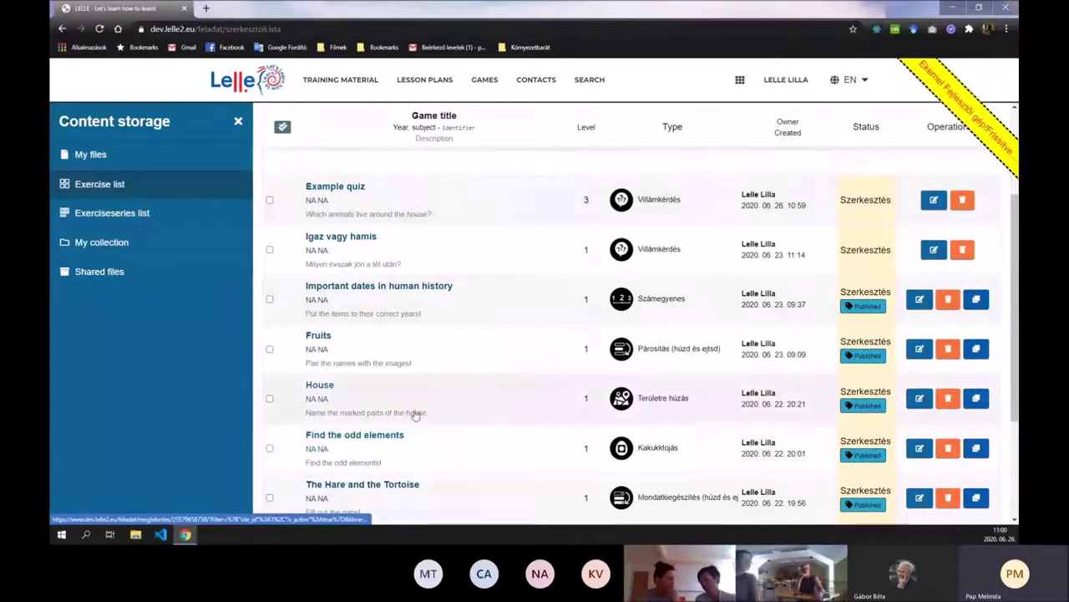
{"action": "scroll", "coordinate": [415, 415], "scroll_direction": "down", "scroll_amount": 2}
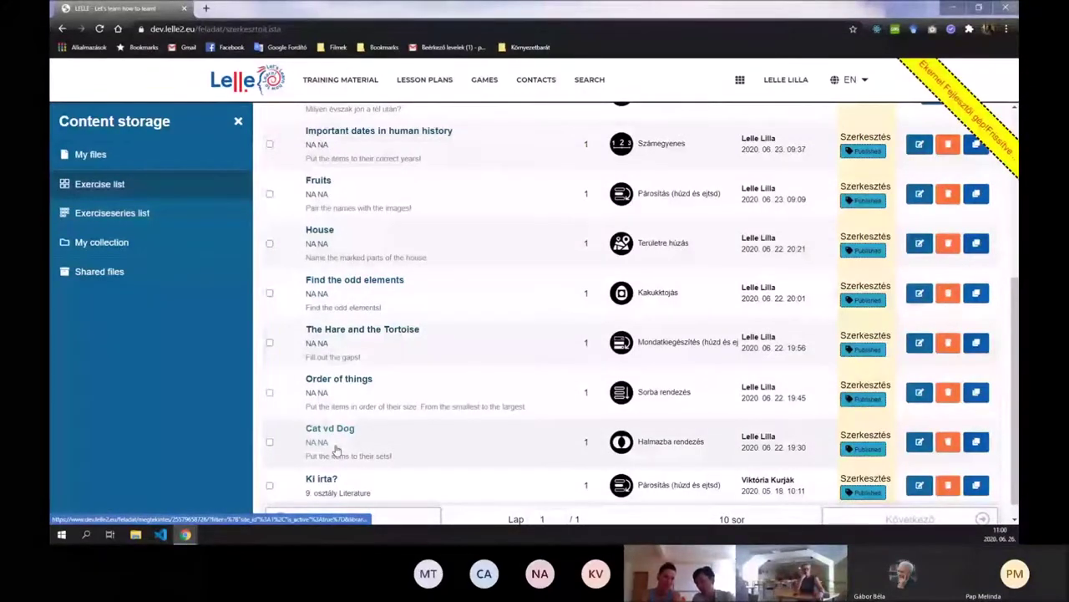
{"action": "scroll", "coordinate": [527, 193], "scroll_direction": "up", "scroll_amount": 1}
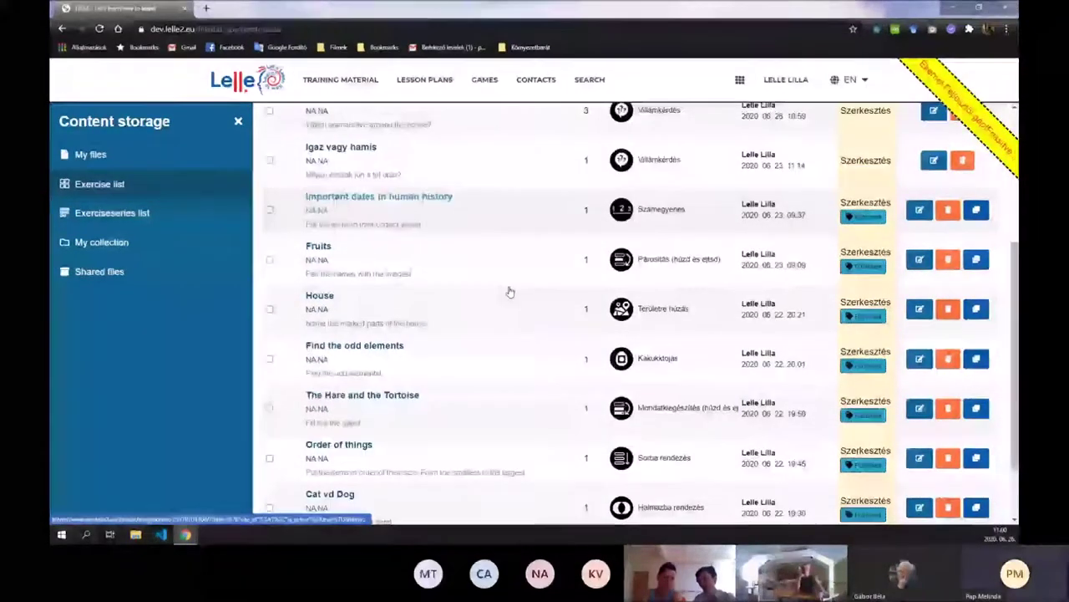
{"action": "scroll", "coordinate": [510, 292], "scroll_direction": "down", "scroll_amount": 1}
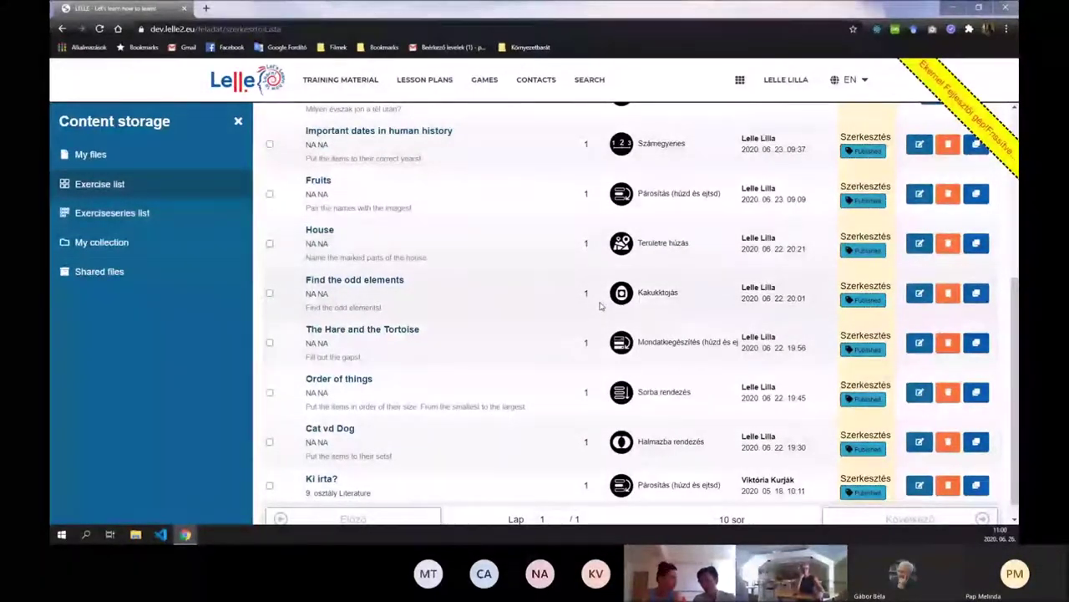
{"action": "scroll", "coordinate": [582, 247], "scroll_direction": "up", "scroll_amount": 3}
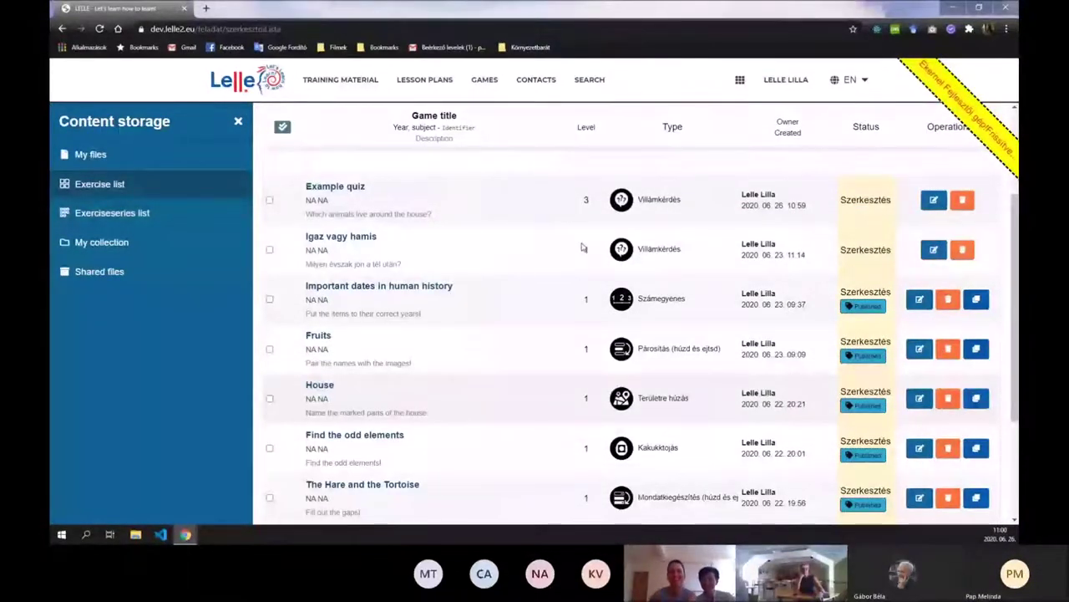
{"action": "scroll", "coordinate": [583, 248], "scroll_direction": "up", "scroll_amount": 2}
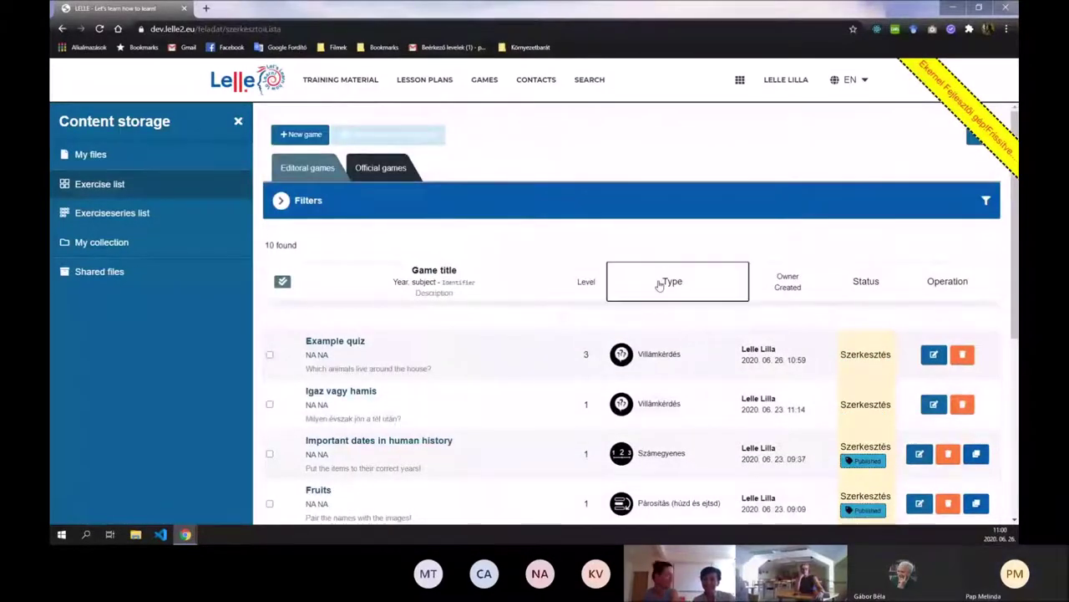
{"action": "left_click", "coordinate": [660, 283]}
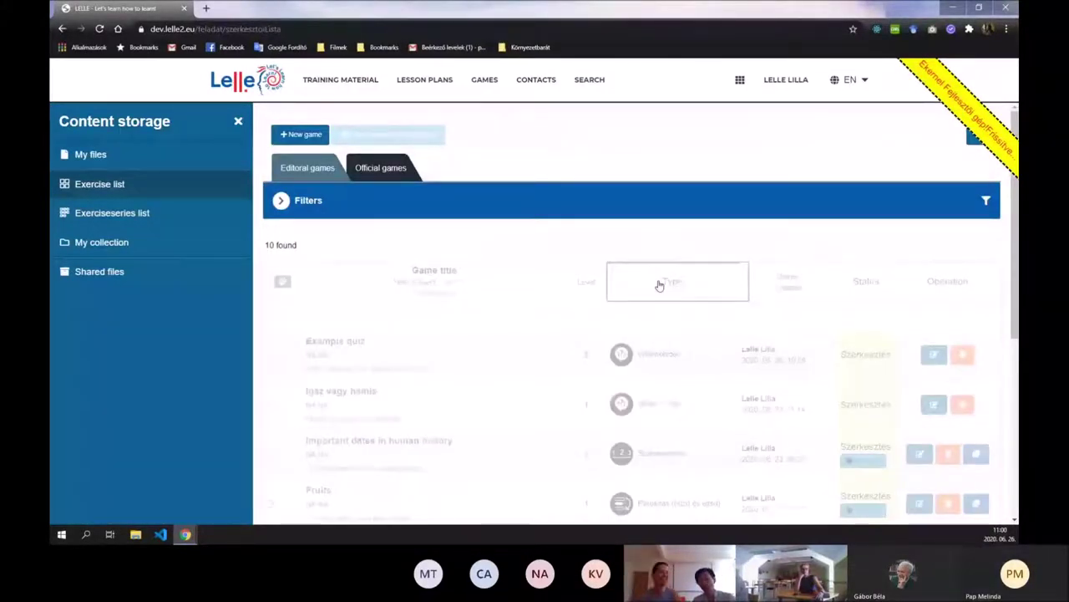
{"action": "scroll", "coordinate": [660, 282], "scroll_direction": "down", "scroll_amount": 5}
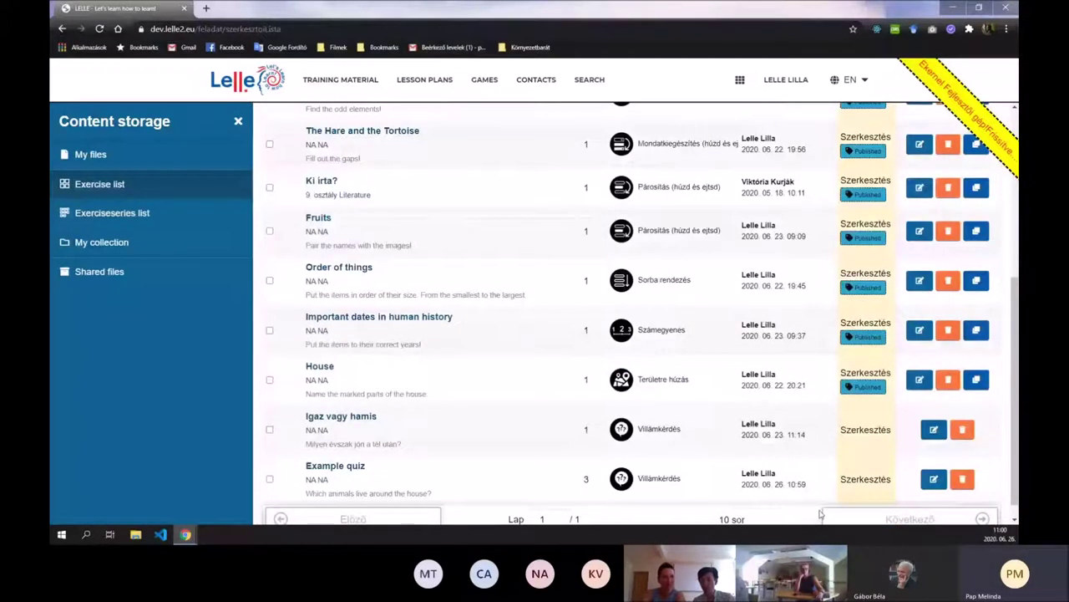
{"action": "left_click", "coordinate": [919, 233]}
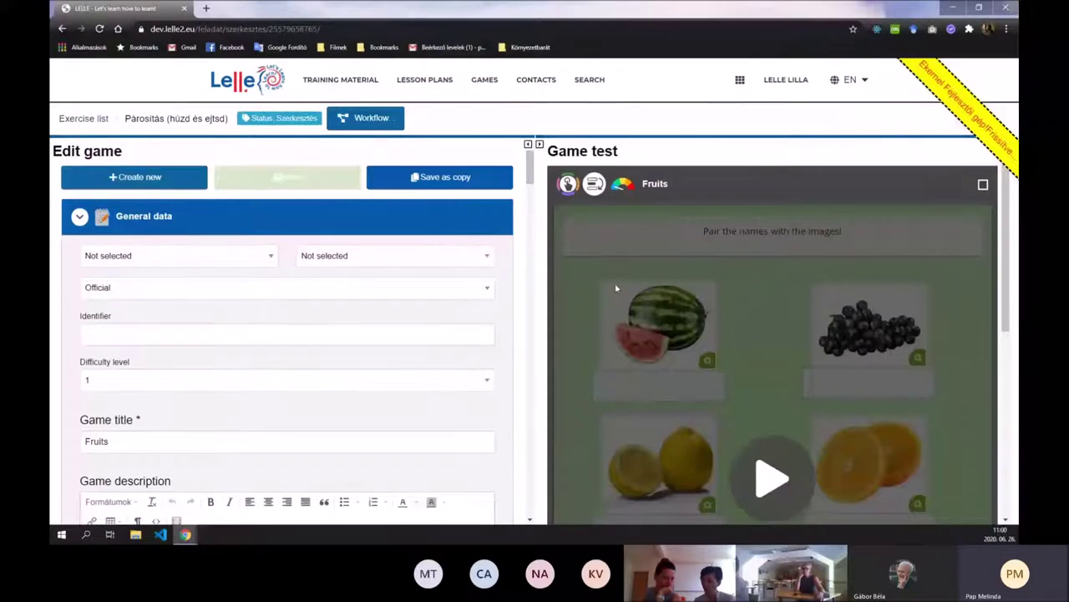
Step: Play the Fruits game in full screen, pair watermelon, grape and orange with their pictures, check the solution and continue
{"action": "left_click", "coordinate": [780, 460]}
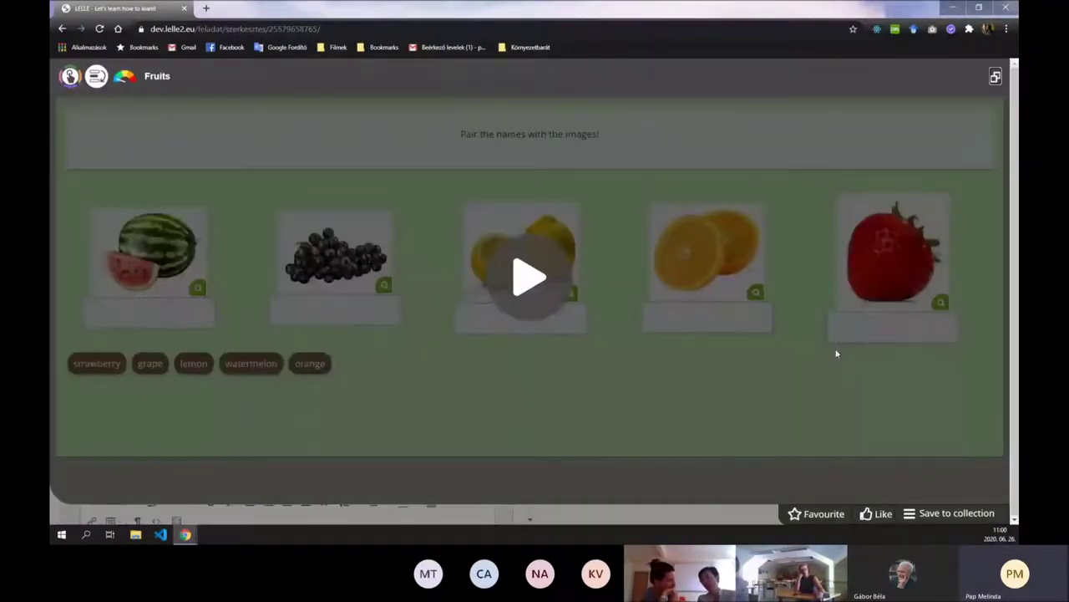
{"action": "left_click", "coordinate": [836, 354]}
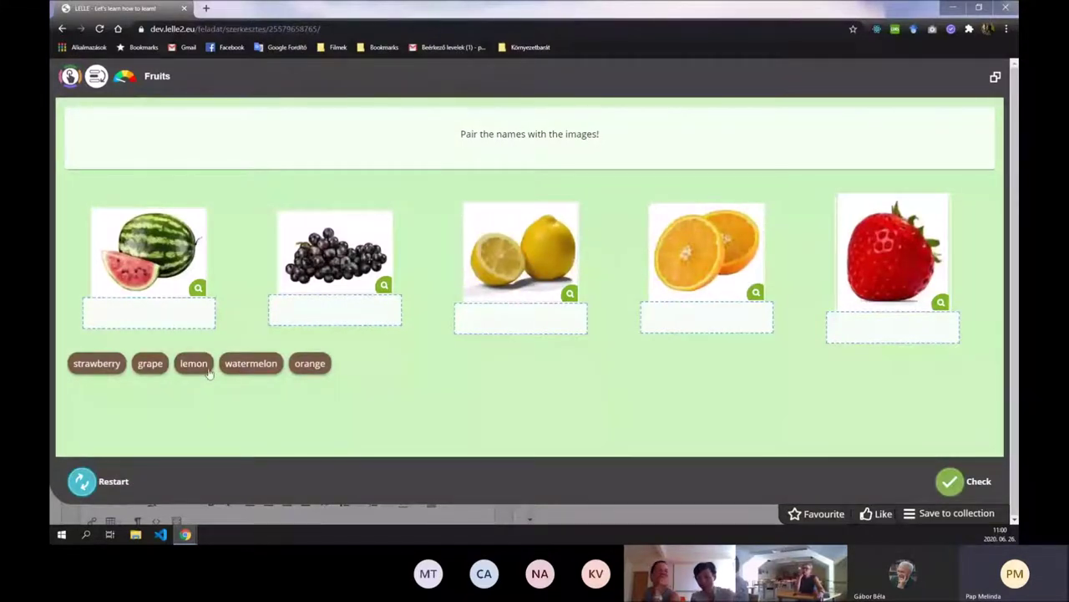
{"action": "left_click_drag", "start_coordinate": [149, 363], "coordinate": [334, 310]}
{"action": "left_click_drag", "start_coordinate": [274, 373], "coordinate": [720, 316]}
{"action": "left_click", "coordinate": [949, 483]}
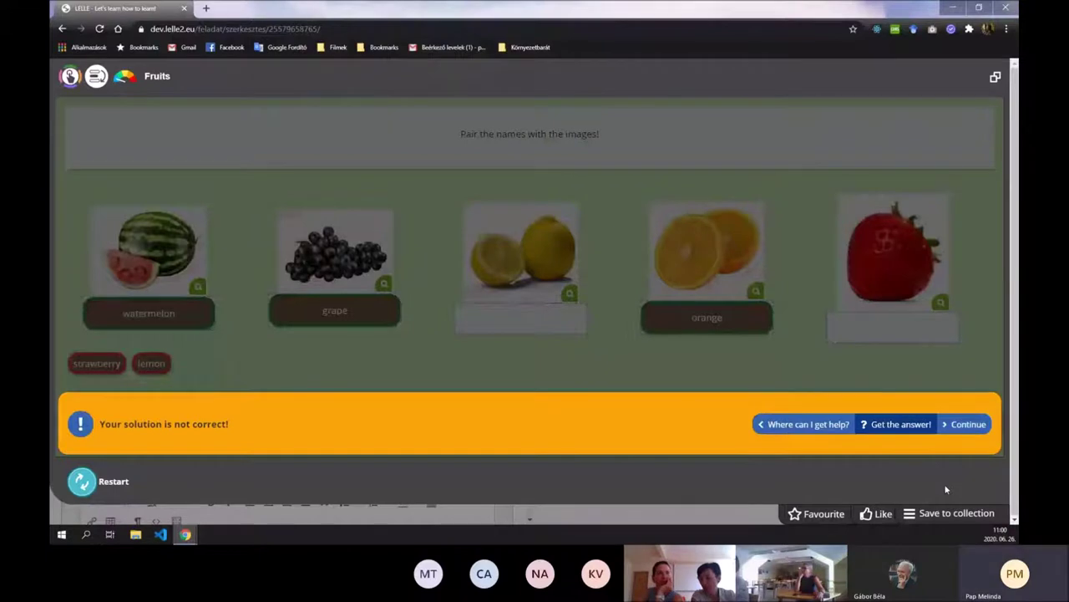
{"action": "left_click", "coordinate": [947, 489]}
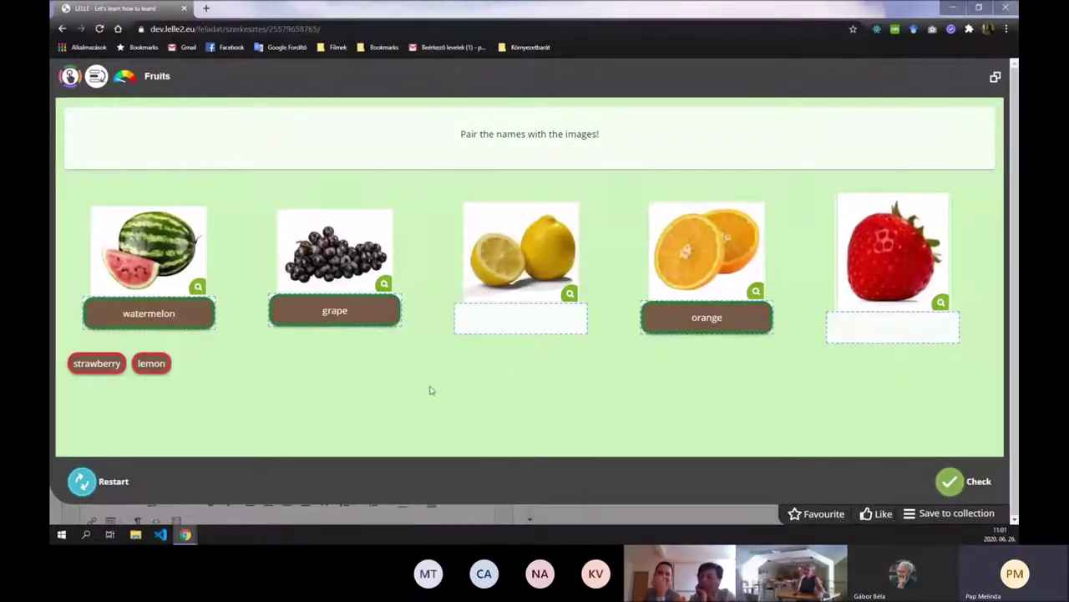
Step: Pair lemon and strawberry with their pictures, checking the solution after each one
{"action": "left_click_drag", "start_coordinate": [151, 365], "coordinate": [167, 389]}
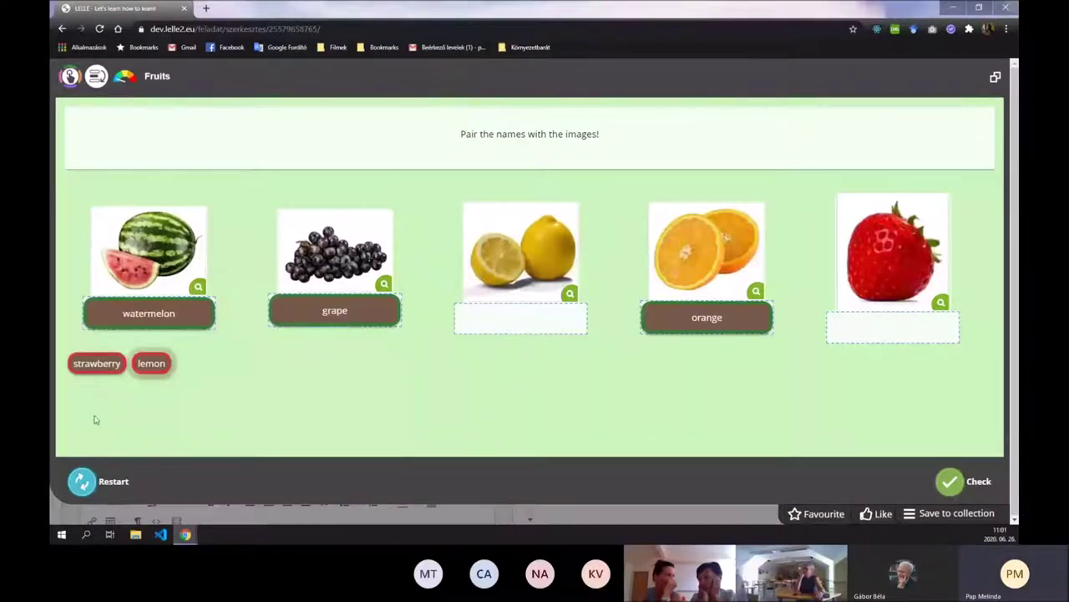
{"action": "left_click", "coordinate": [545, 331]}
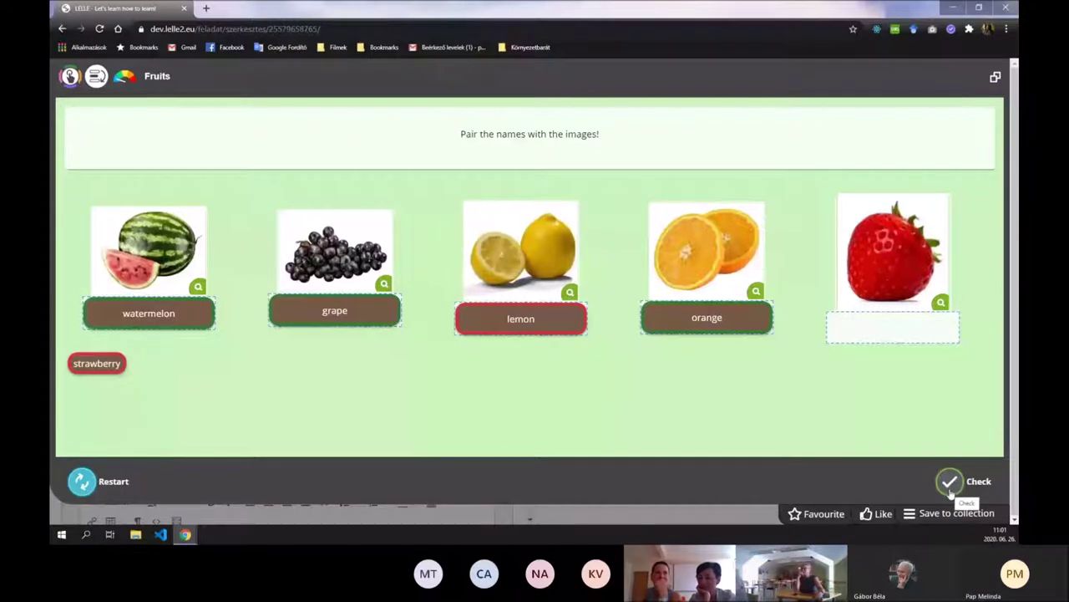
{"action": "left_click", "coordinate": [950, 481]}
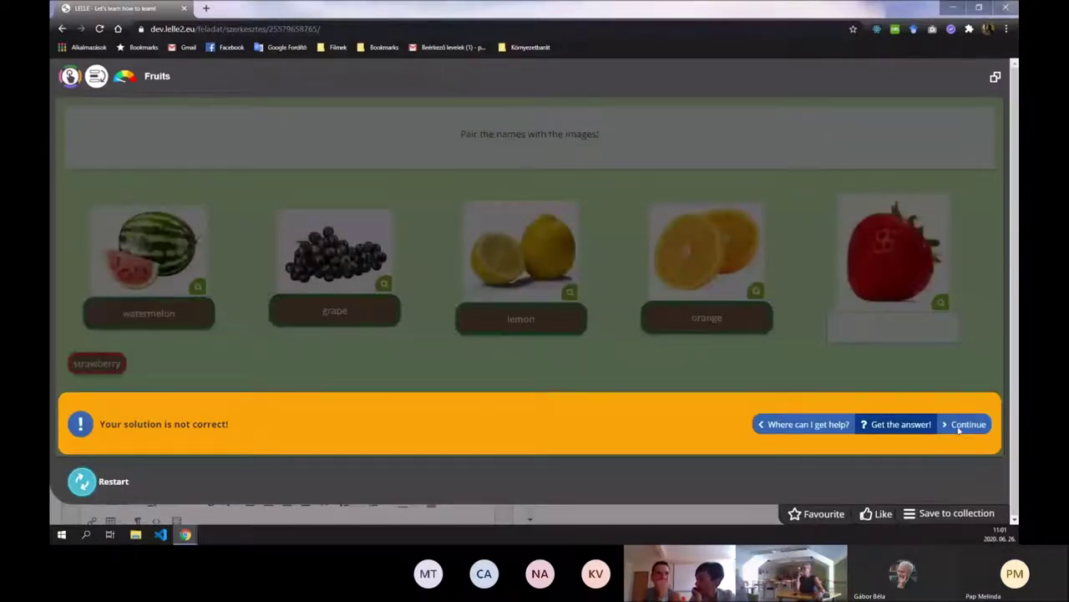
{"action": "left_click", "coordinate": [966, 424]}
{"action": "left_click", "coordinate": [849, 326]}
{"action": "left_click", "coordinate": [950, 482]}
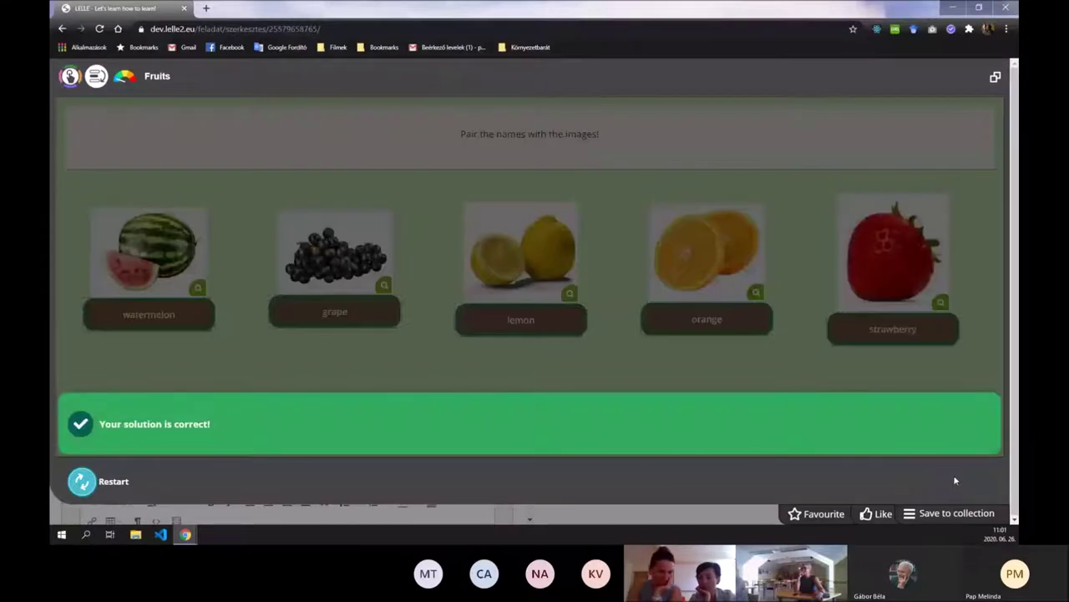
Step: Restart the Fruits game, view the watermelon and grape pictures enlarged, and leave full screen
{"action": "left_click", "coordinate": [81, 482]}
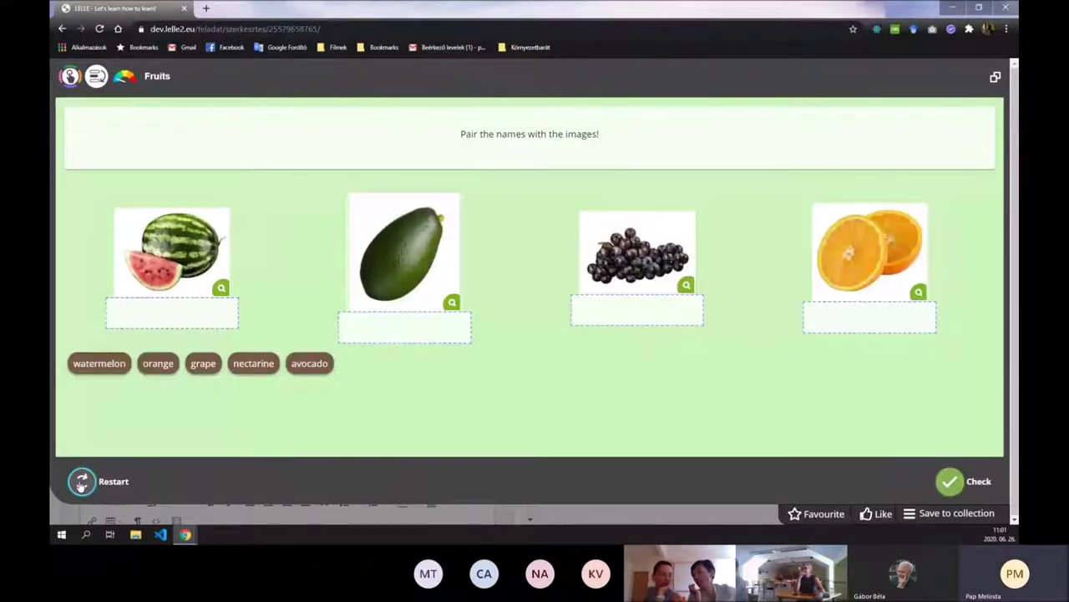
{"action": "left_click", "coordinate": [220, 289]}
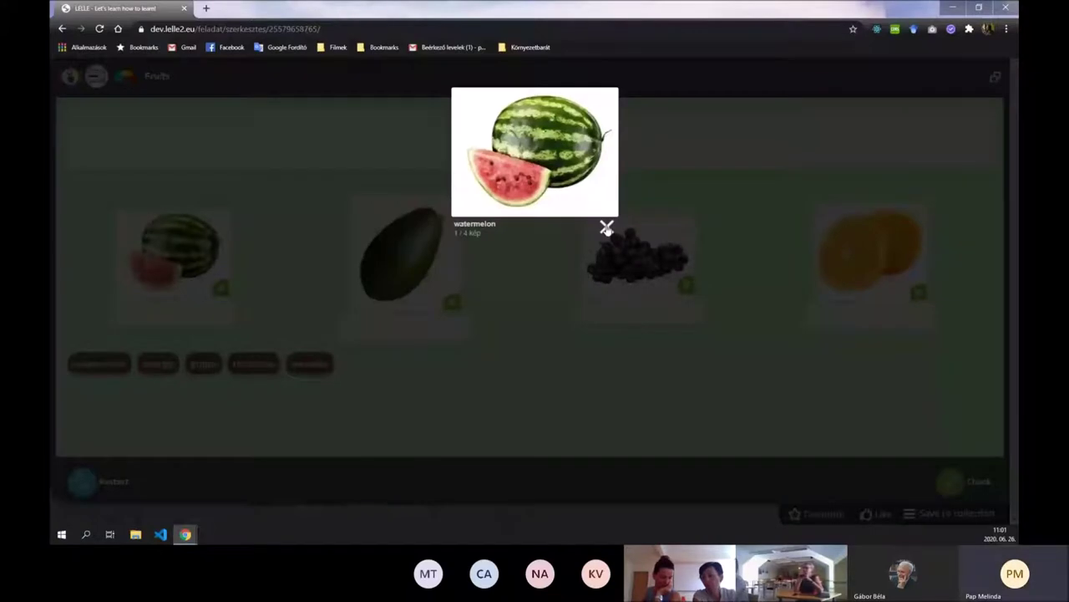
{"action": "left_click", "coordinate": [607, 227]}
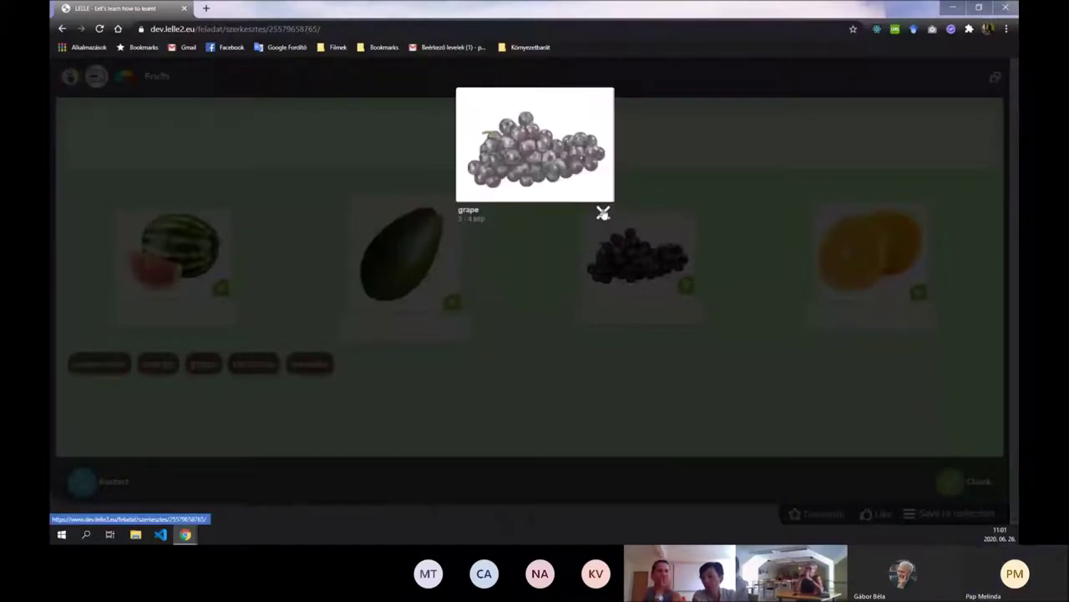
{"action": "left_click", "coordinate": [603, 213]}
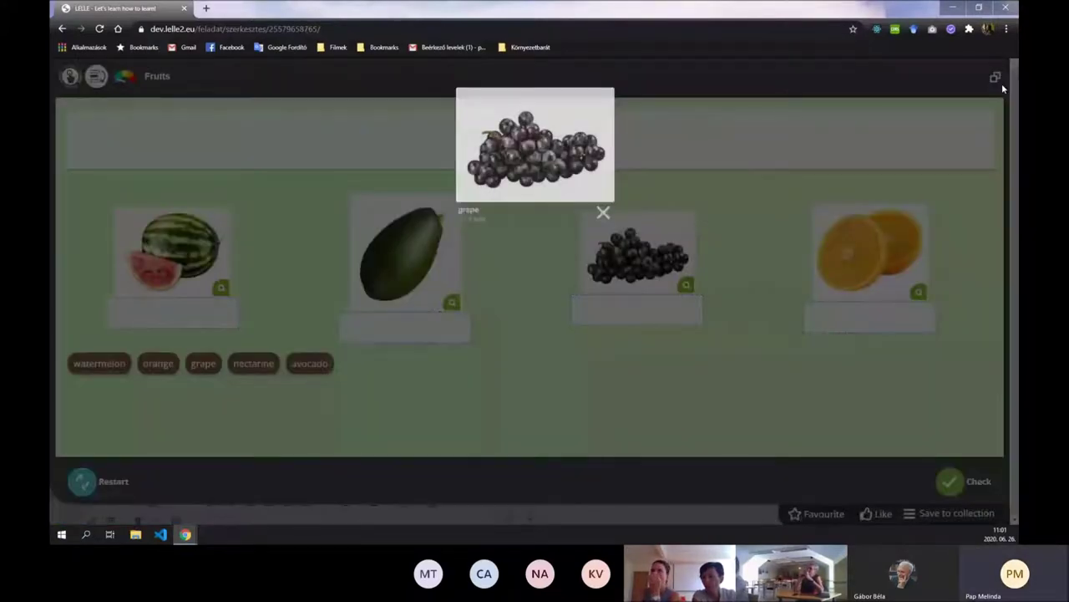
{"action": "left_click", "coordinate": [995, 78]}
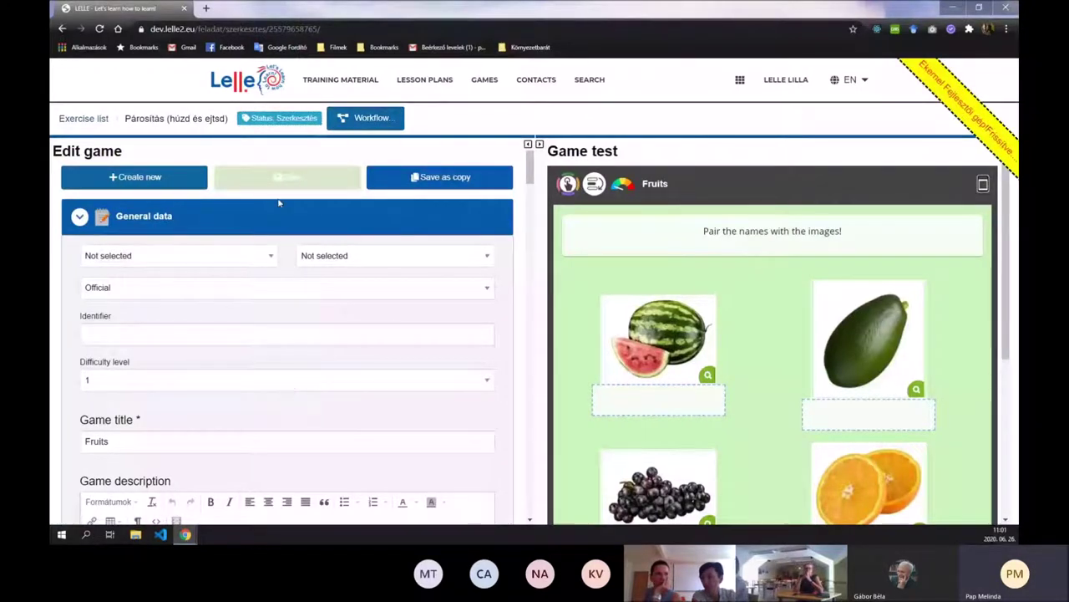
Step: Look through the Fruits game's general data, details and the image and text parts of its pairs
{"action": "scroll", "coordinate": [358, 448], "scroll_direction": "down", "scroll_amount": 5}
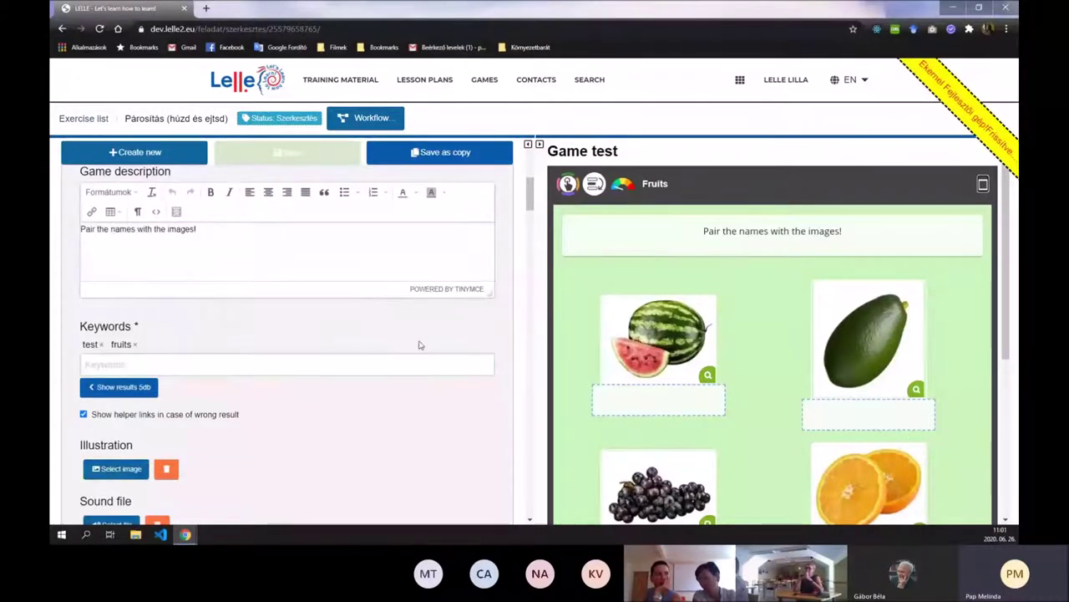
{"action": "scroll", "coordinate": [315, 396], "scroll_direction": "down", "scroll_amount": 4}
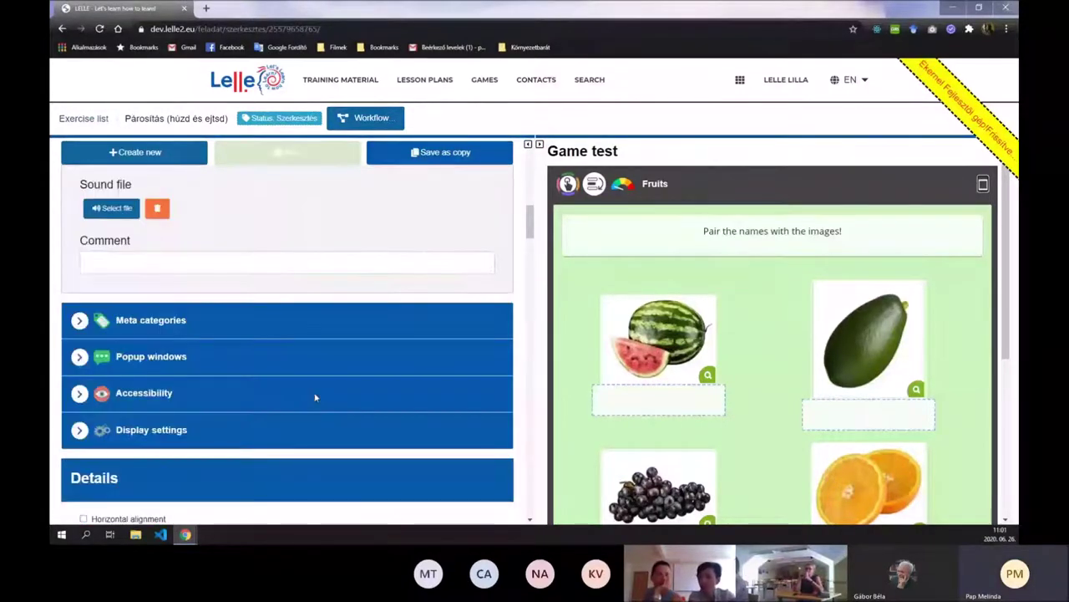
{"action": "scroll", "coordinate": [250, 409], "scroll_direction": "down", "scroll_amount": 4}
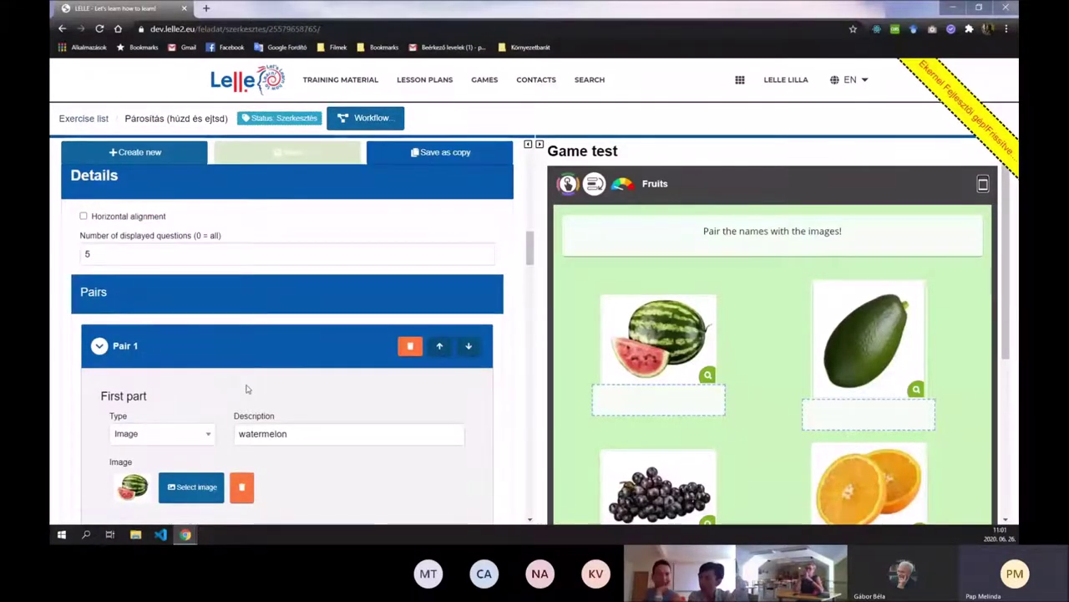
{"action": "scroll", "coordinate": [222, 398], "scroll_direction": "down", "scroll_amount": 2}
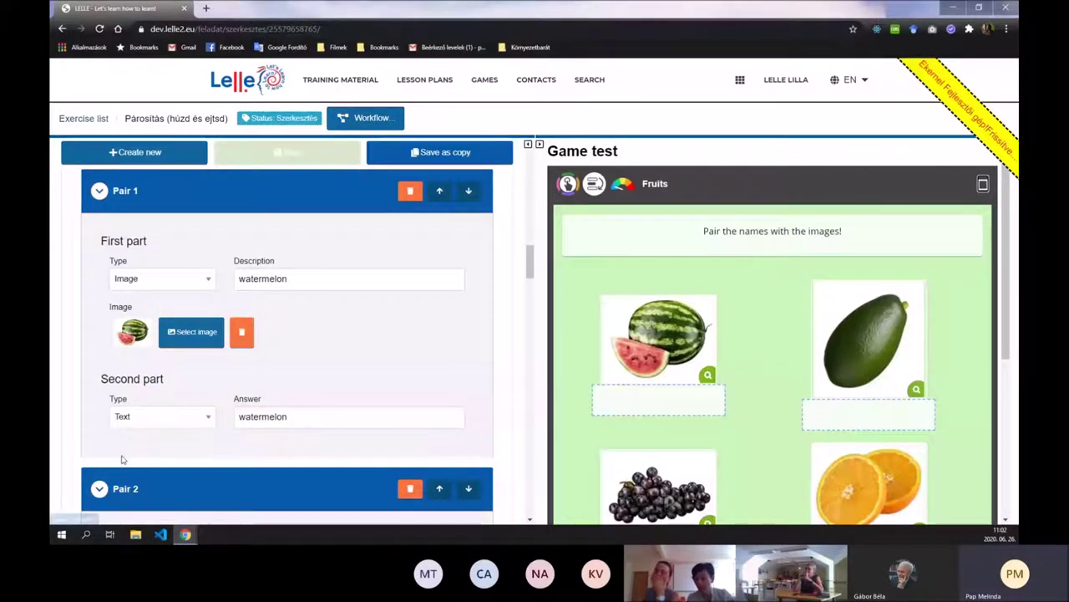
{"action": "scroll", "coordinate": [123, 466], "scroll_direction": "down", "scroll_amount": 20}
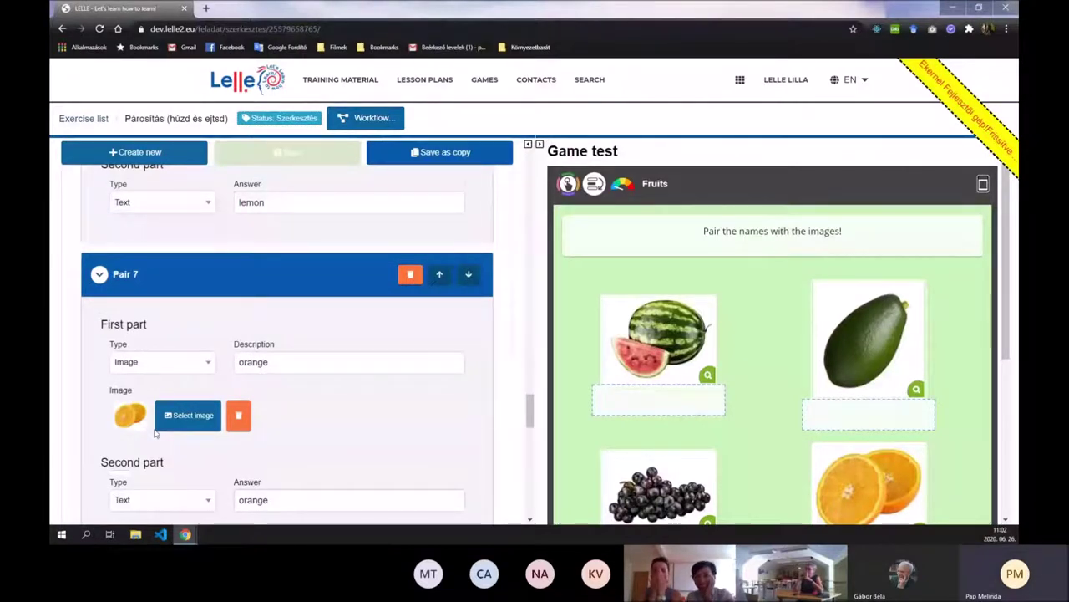
{"action": "scroll", "coordinate": [155, 433], "scroll_direction": "down", "scroll_amount": 4}
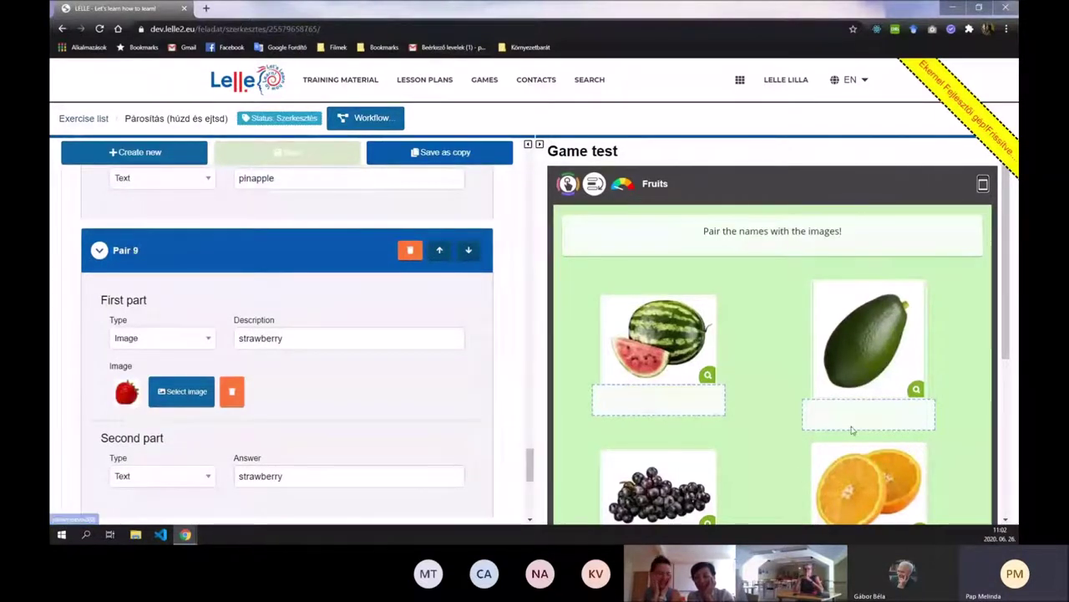
Step: Show the Fruits game in full screen, restart it for a new set of pictures, and leave full screen
{"action": "left_click", "coordinate": [982, 183]}
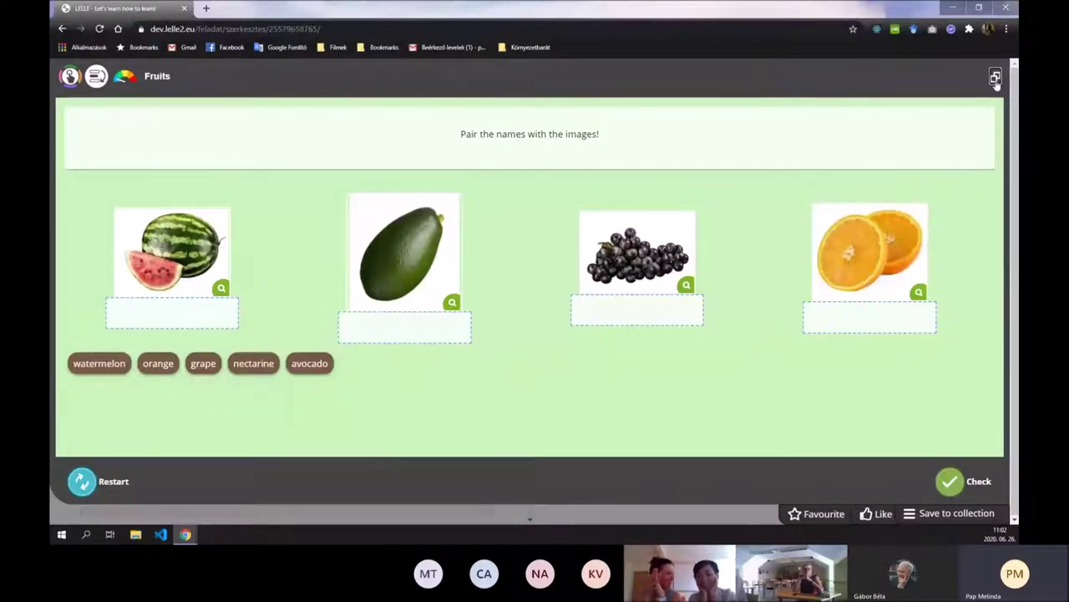
{"action": "left_click", "coordinate": [83, 491]}
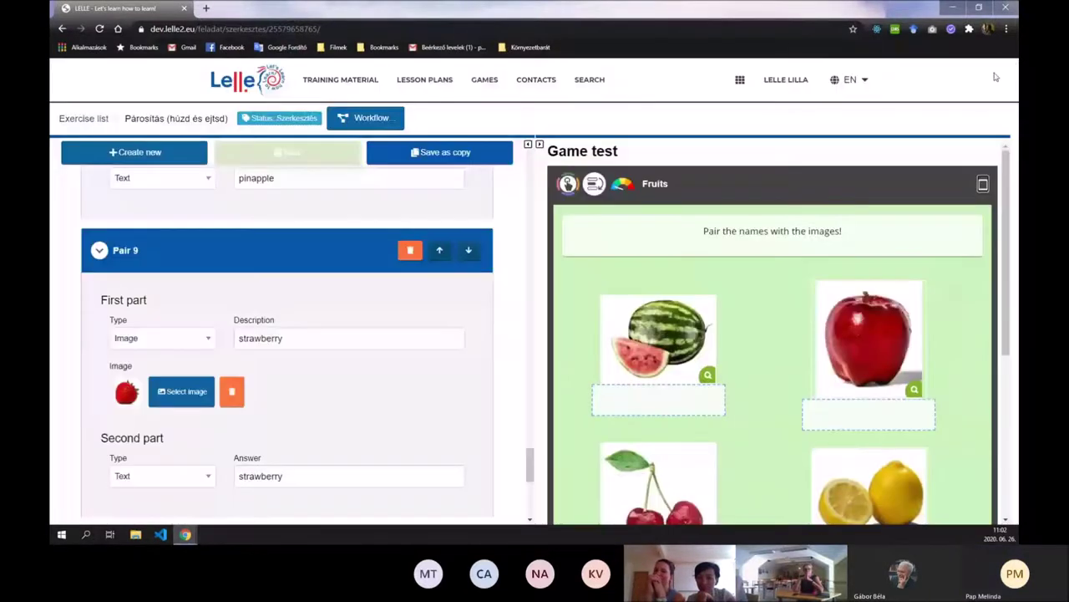
{"action": "left_click", "coordinate": [995, 77]}
Step: Examine the setting for the number of displayed questions in the Fruits game's details
{"action": "scroll", "coordinate": [289, 404], "scroll_direction": "up", "scroll_amount": 12}
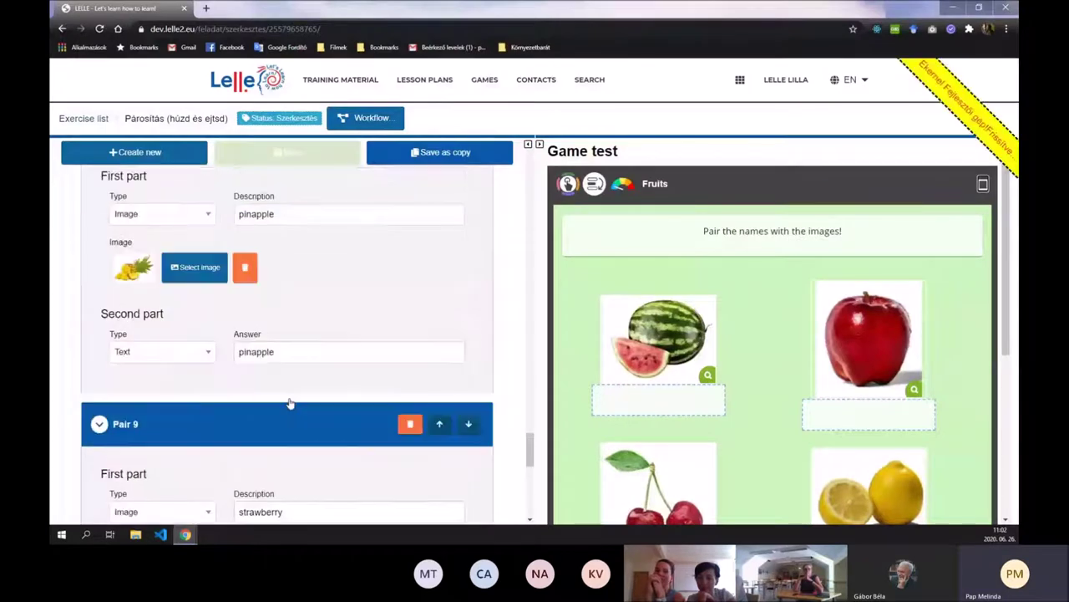
{"action": "scroll", "coordinate": [289, 402], "scroll_direction": "up", "scroll_amount": 10}
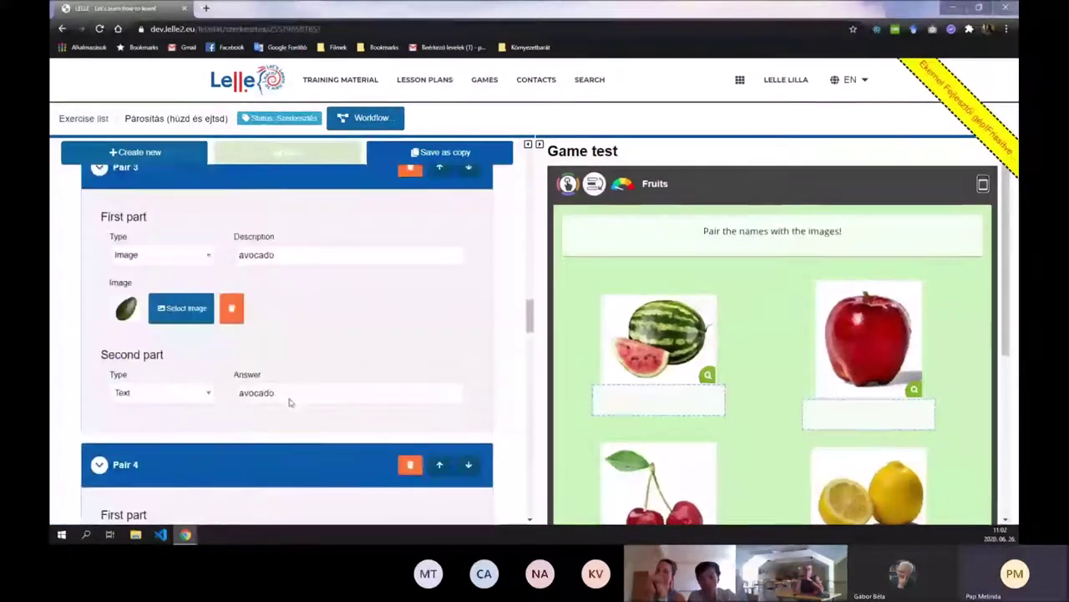
{"action": "scroll", "coordinate": [290, 403], "scroll_direction": "up", "scroll_amount": 2}
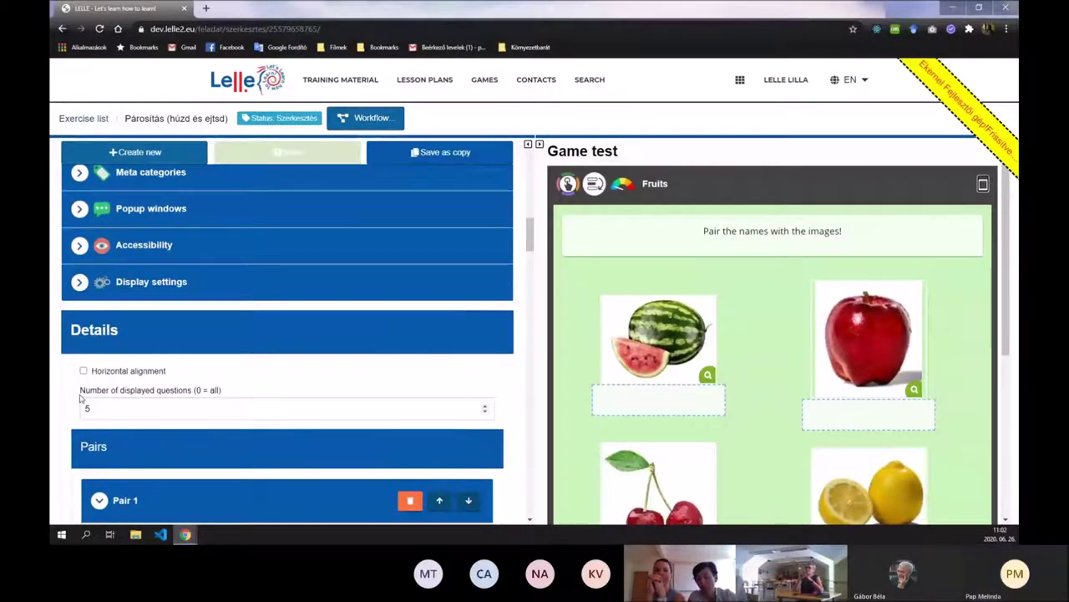
{"action": "triple_click", "coordinate": [215, 390]}
{"action": "left_click", "coordinate": [216, 391]}
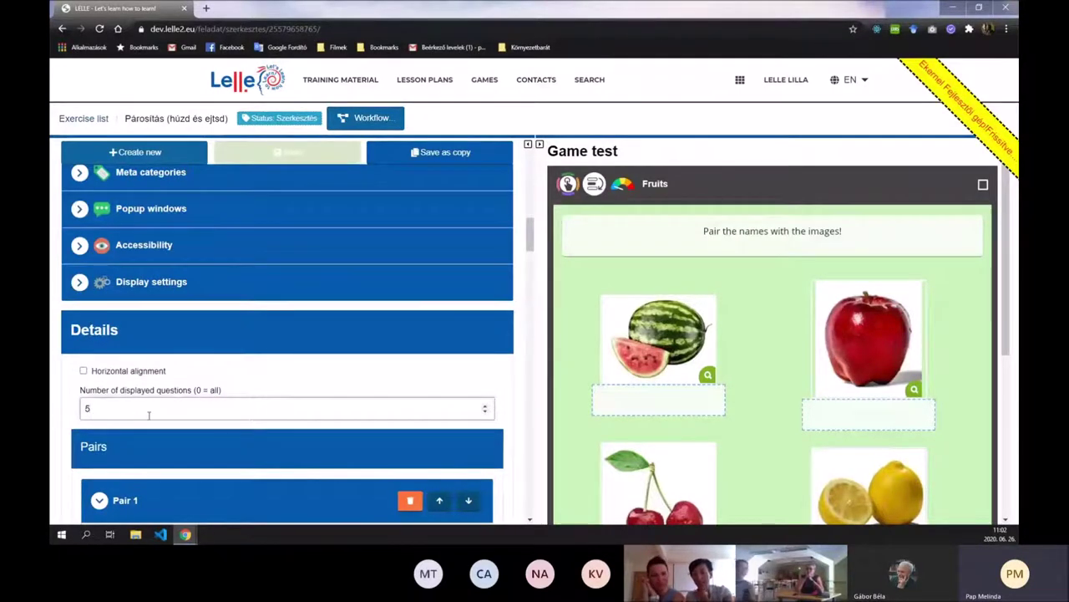
{"action": "double_click", "coordinate": [87, 408]}
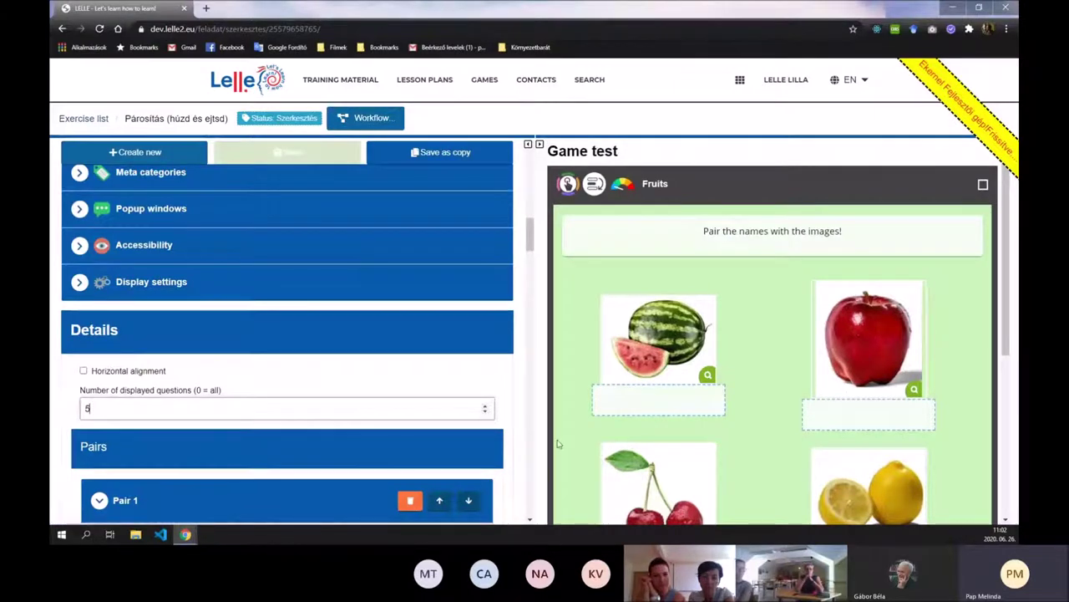
Step: Examine the odd elements defined below the pairs, and compare the pictures and answer words in the Fruits test game
{"action": "scroll", "coordinate": [504, 401], "scroll_direction": "down", "scroll_amount": 10}
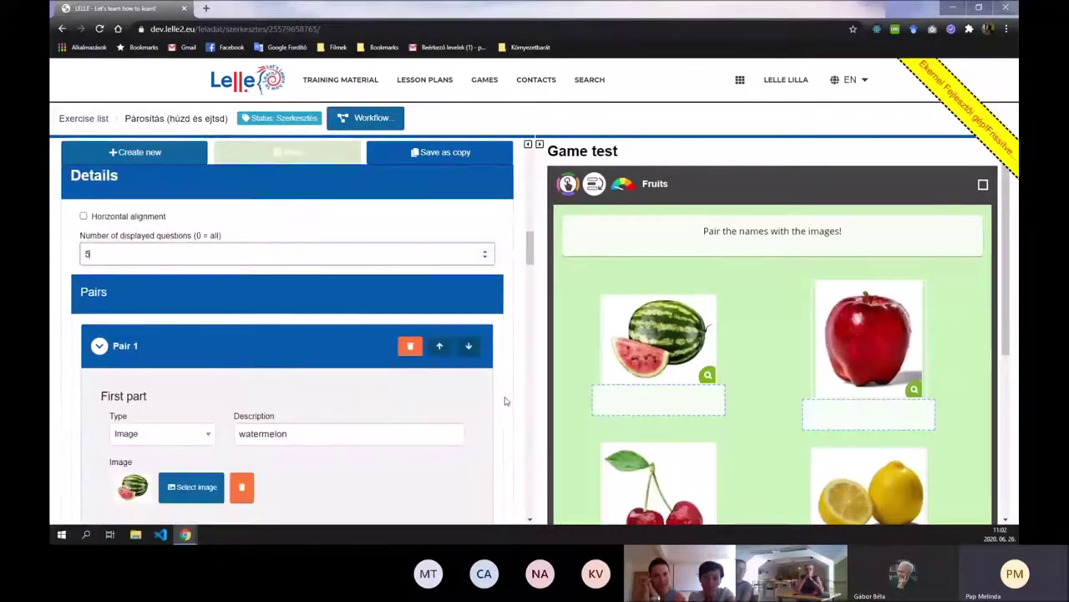
{"action": "scroll", "coordinate": [504, 401], "scroll_direction": "down", "scroll_amount": 15}
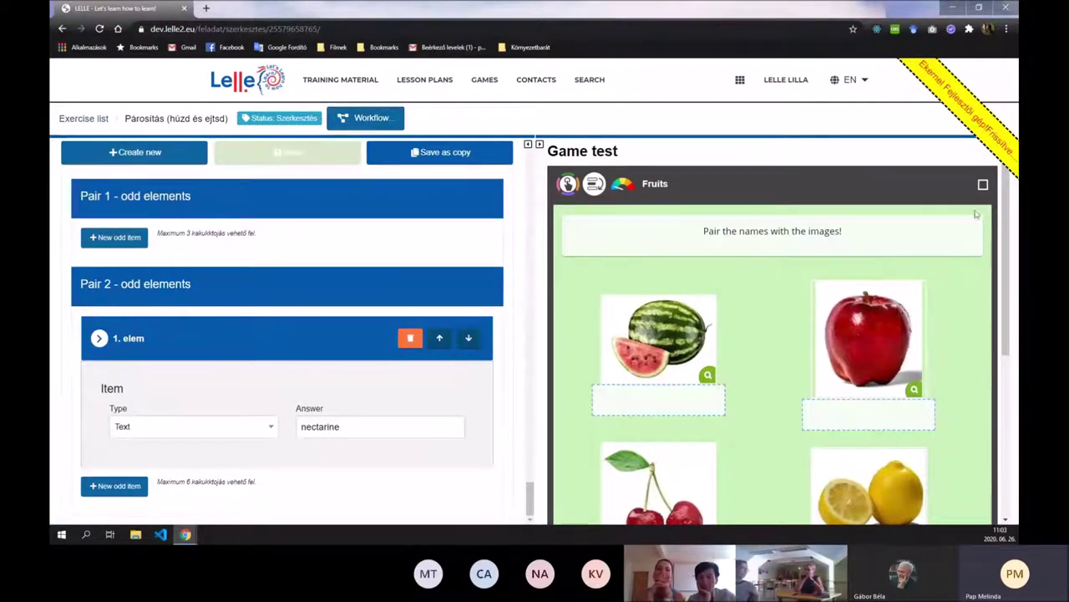
{"action": "scroll", "coordinate": [891, 266], "scroll_direction": "down", "scroll_amount": 3}
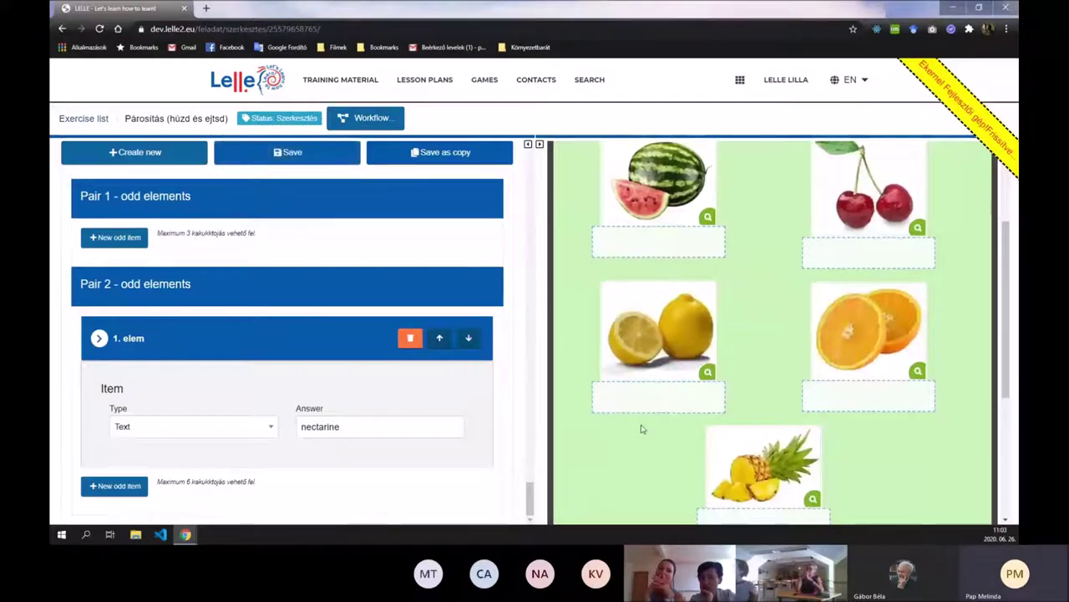
{"action": "scroll", "coordinate": [640, 429], "scroll_direction": "down", "scroll_amount": 2}
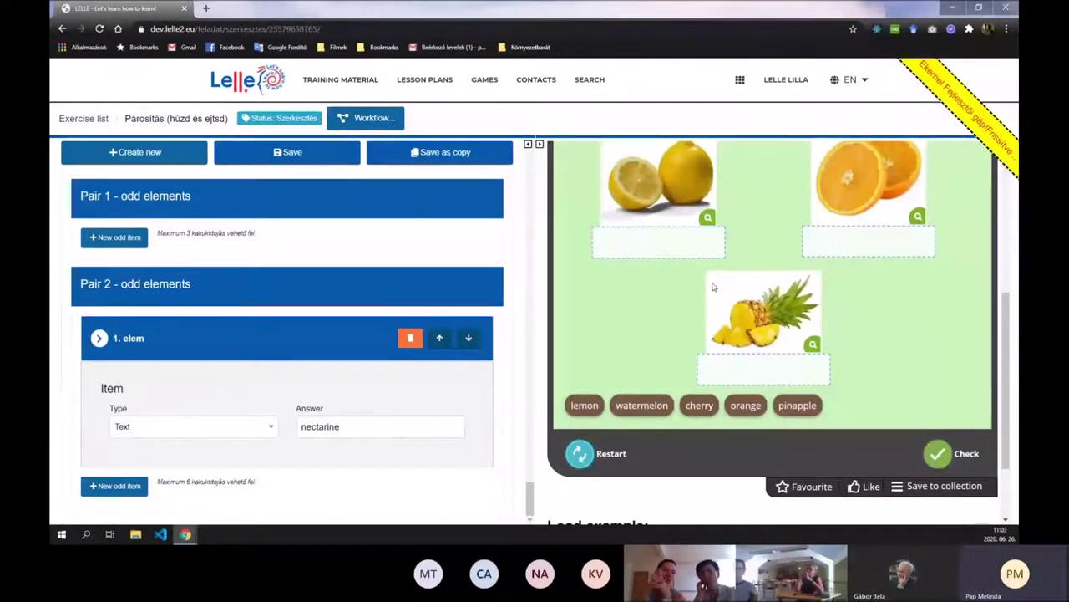
{"action": "scroll", "coordinate": [711, 282], "scroll_direction": "up", "scroll_amount": 5}
{"action": "scroll", "coordinate": [763, 473], "scroll_direction": "down", "scroll_amount": 3}
{"action": "scroll", "coordinate": [764, 469], "scroll_direction": "down", "scroll_amount": 1}
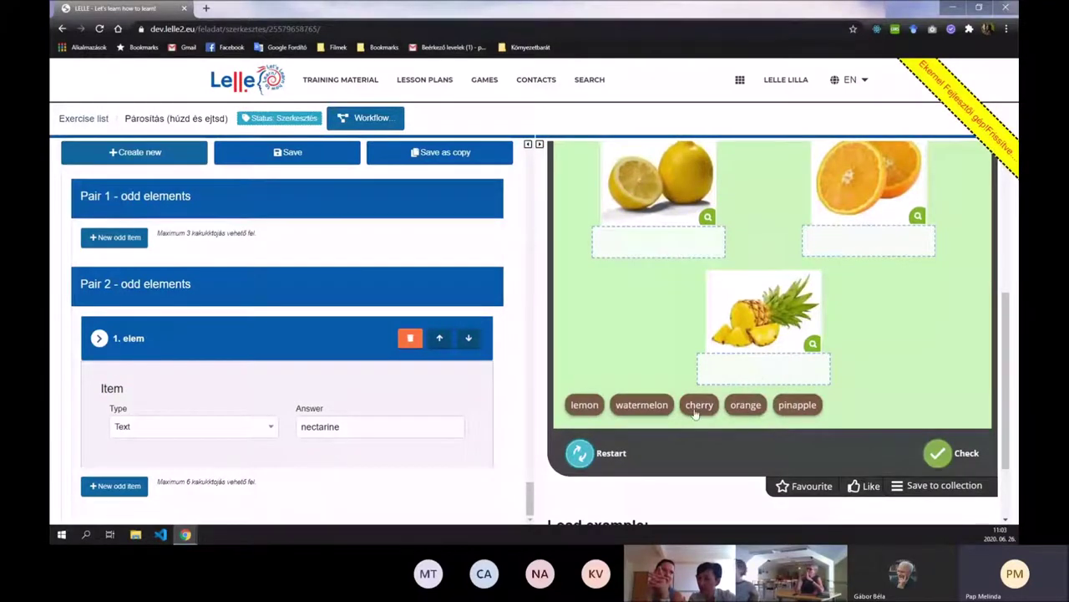
{"action": "scroll", "coordinate": [184, 248], "scroll_direction": "up", "scroll_amount": 10}
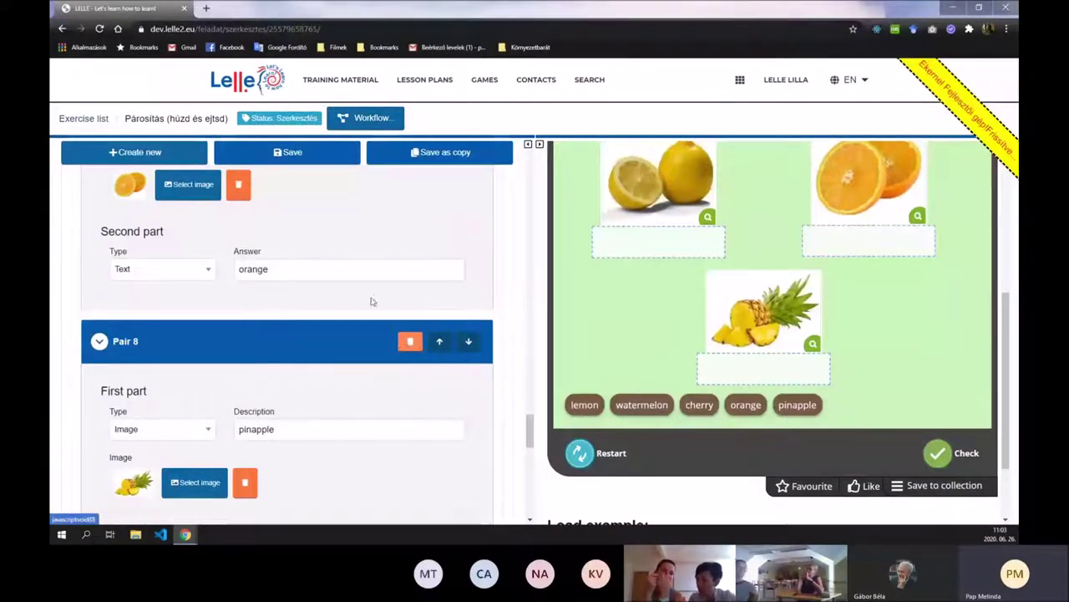
Step: Go back to the exercise list, open the House exercise for editing and start its game in full screen
{"action": "left_click", "coordinate": [91, 120]}
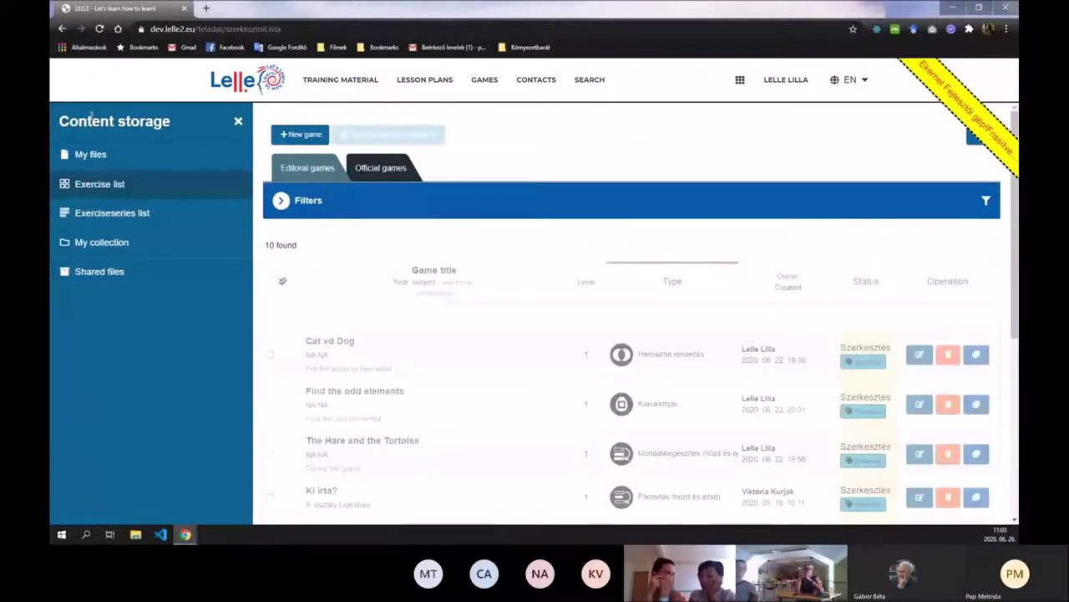
{"action": "scroll", "coordinate": [609, 354], "scroll_direction": "down", "scroll_amount": 2}
{"action": "scroll", "coordinate": [609, 353], "scroll_direction": "down", "scroll_amount": 3}
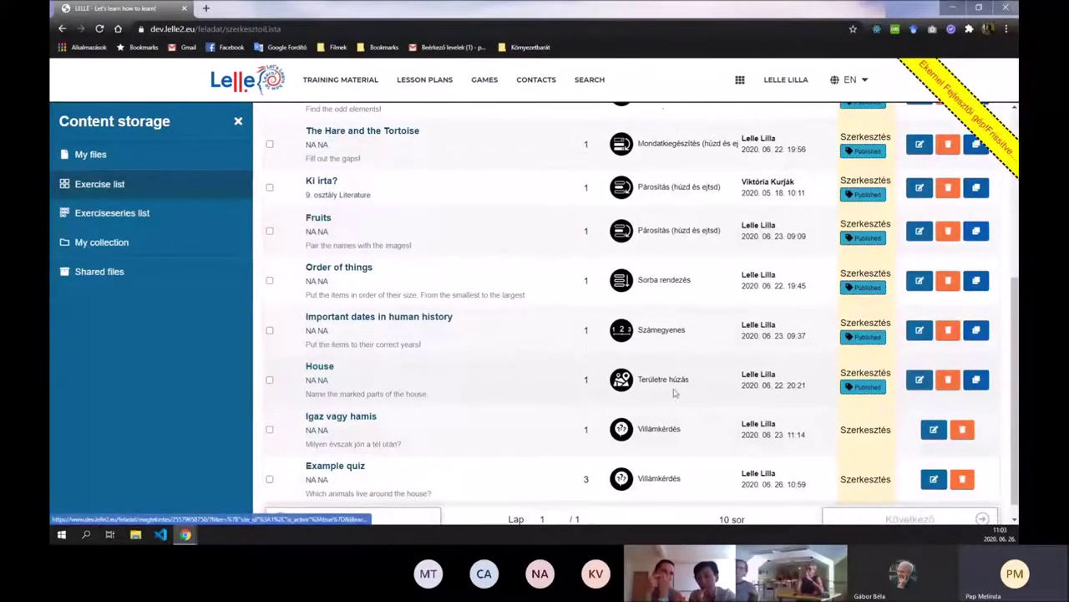
{"action": "left_click", "coordinate": [920, 380]}
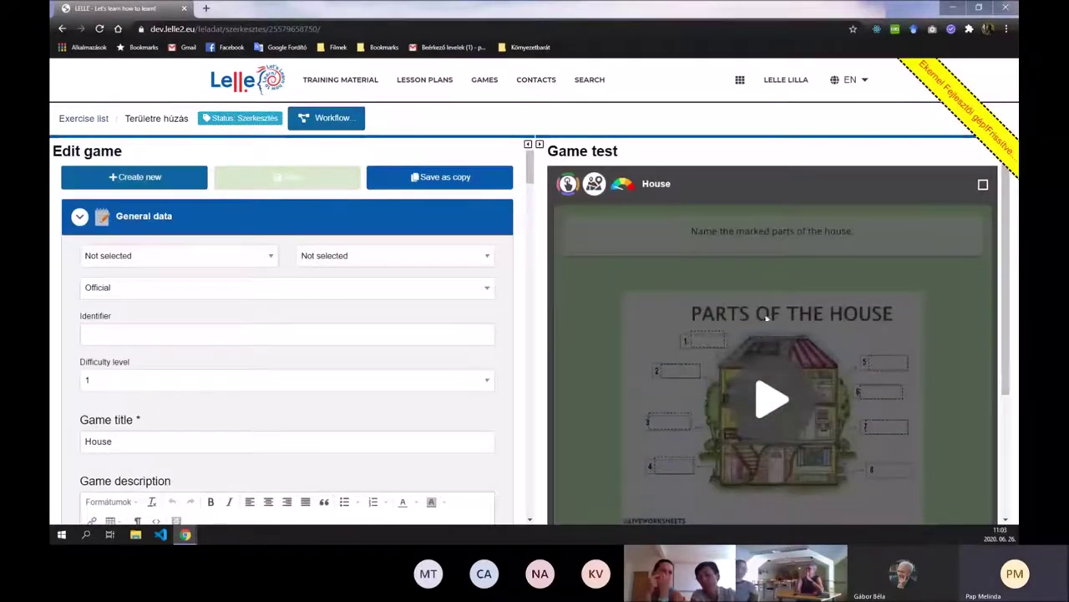
{"action": "left_click", "coordinate": [982, 185]}
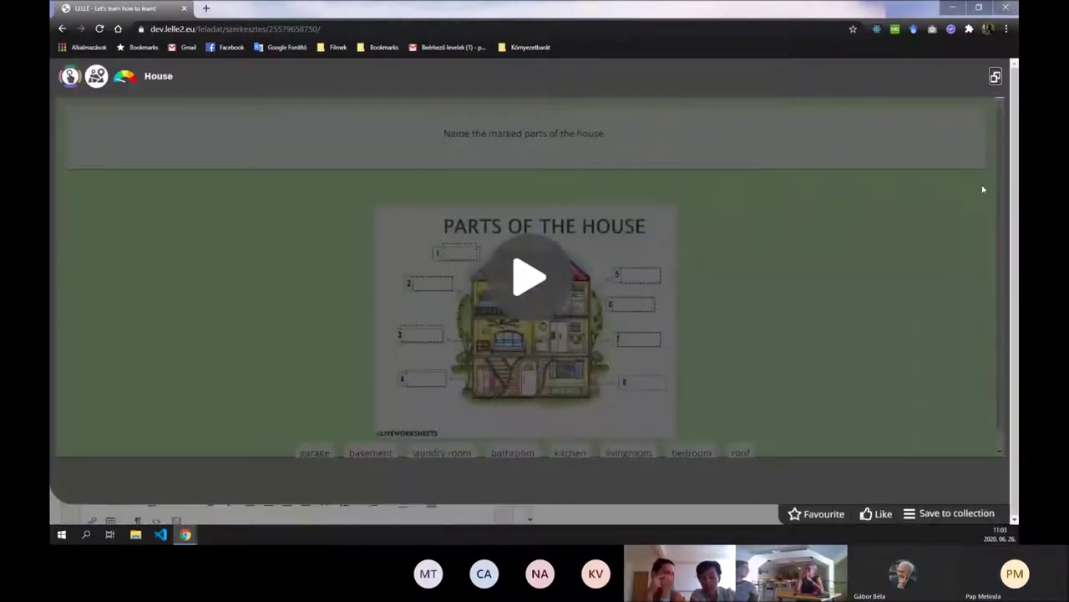
{"action": "left_click", "coordinate": [557, 288]}
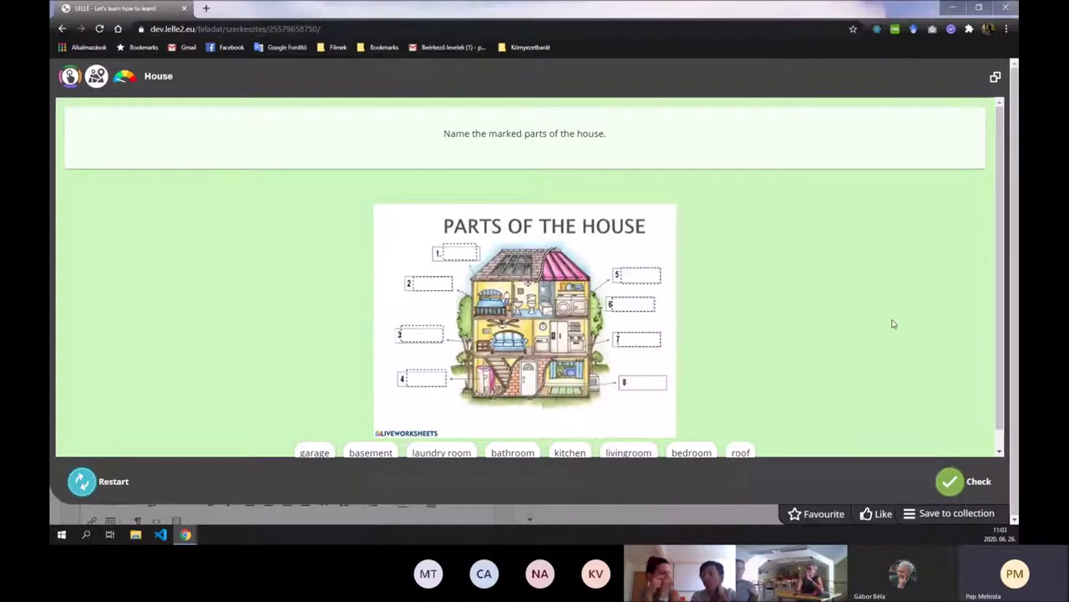
Step: Label the house picture with roof in area 1, basement in 4, garage in 3 and kitchen in 7
{"action": "scroll", "coordinate": [893, 324], "scroll_direction": "down", "scroll_amount": 1}
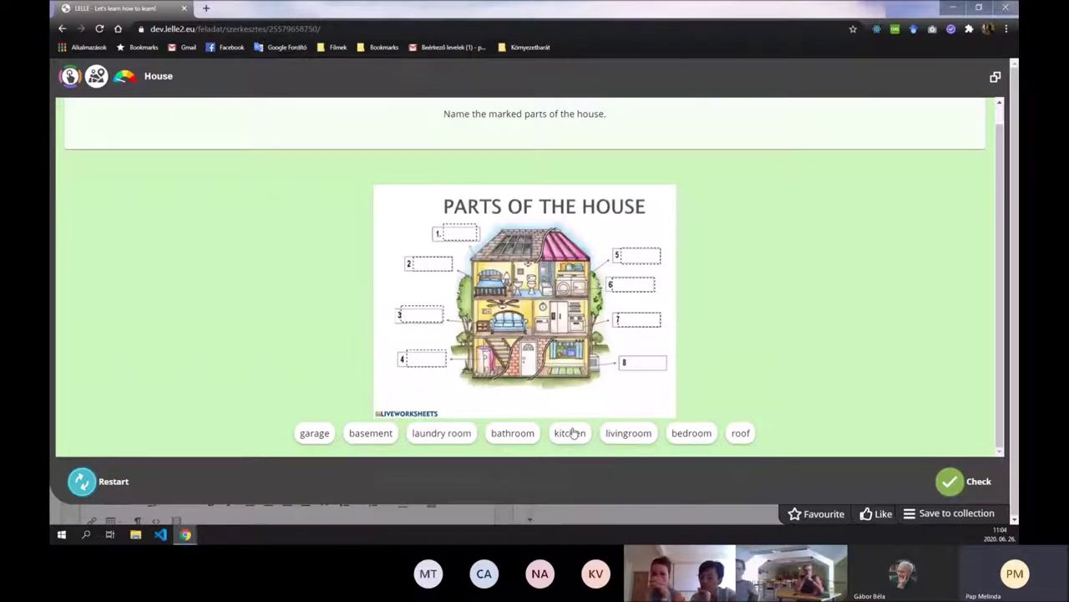
{"action": "left_click_drag", "start_coordinate": [741, 441], "coordinate": [462, 247]}
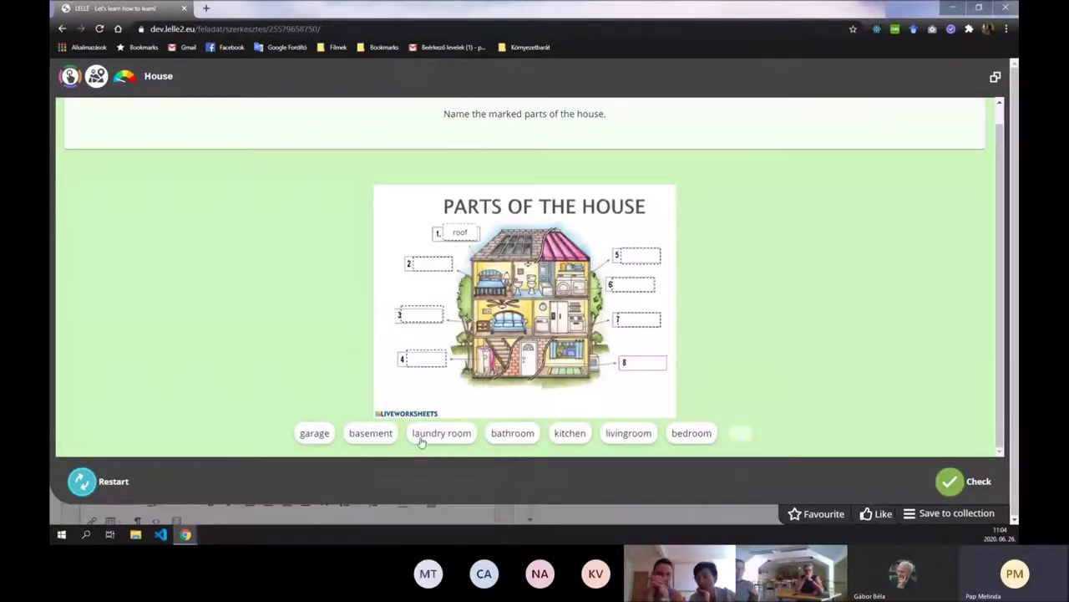
{"action": "left_click_drag", "start_coordinate": [361, 436], "coordinate": [412, 368]}
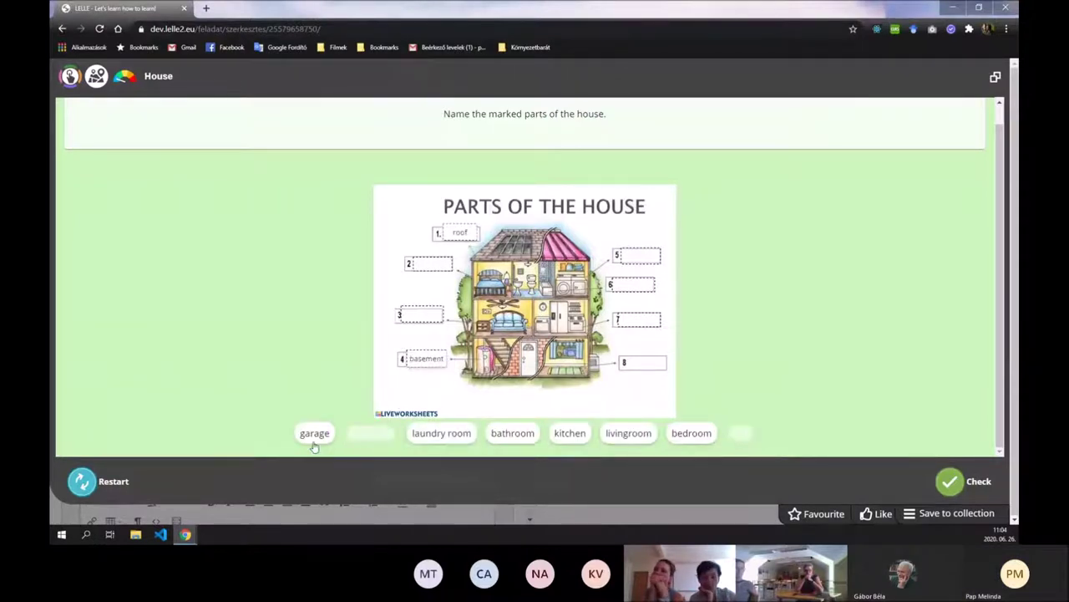
{"action": "left_click_drag", "start_coordinate": [315, 441], "coordinate": [436, 331]}
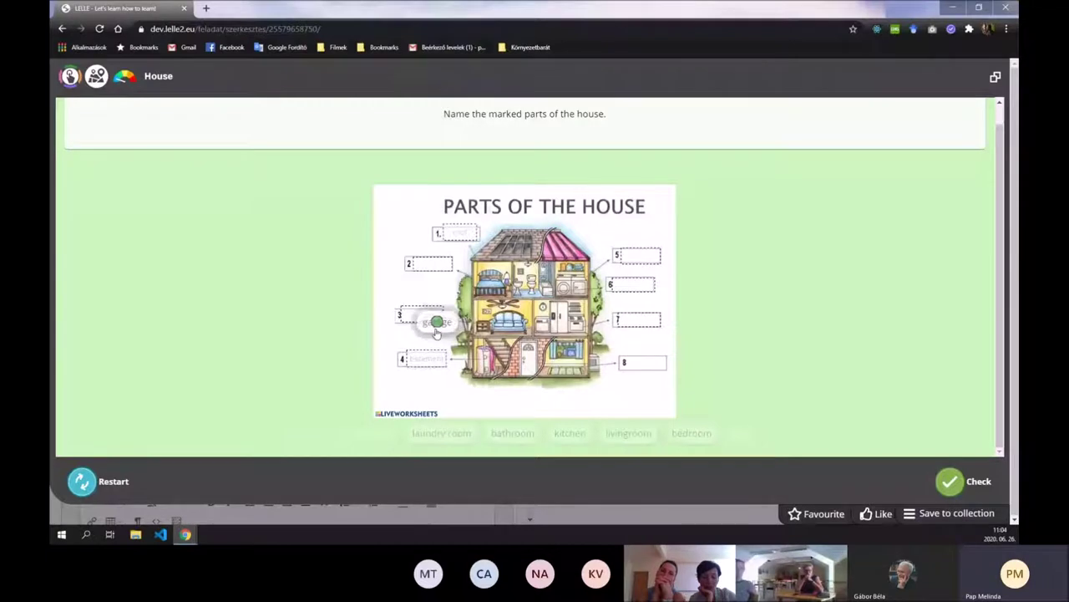
{"action": "left_click_drag", "start_coordinate": [571, 433], "coordinate": [638, 321]}
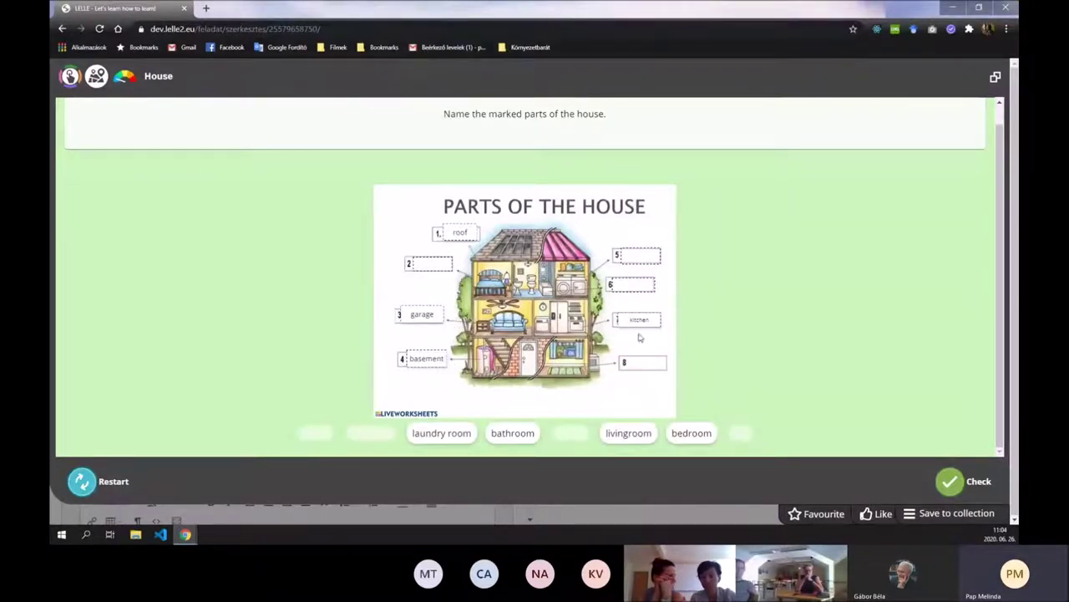
Step: Check the House solution twice, continuing after the first check and requesting the answer after the second, then leave full screen
{"action": "left_click", "coordinate": [950, 488]}
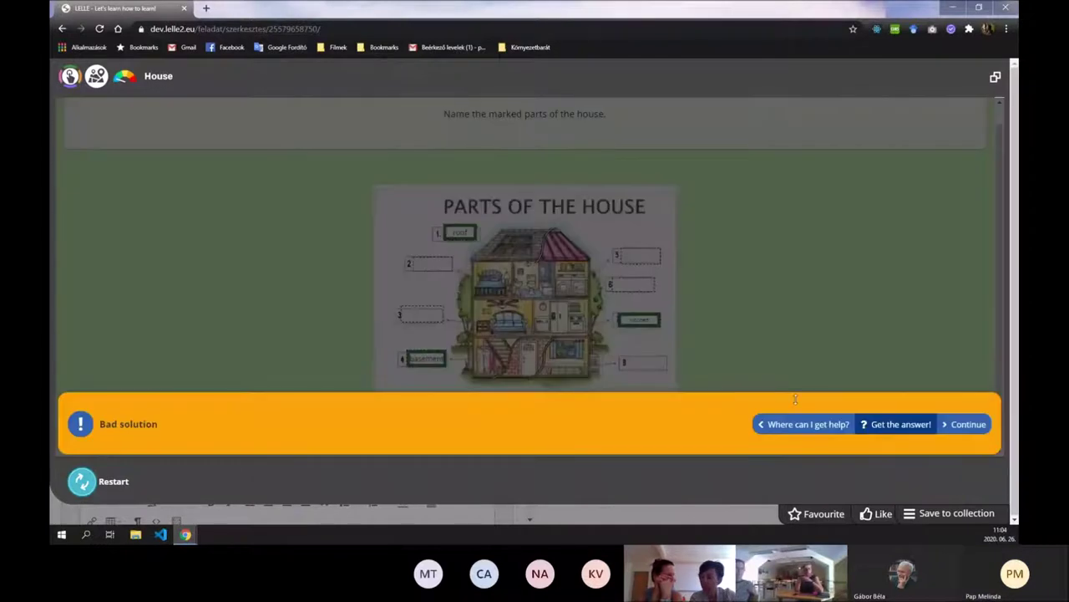
{"action": "left_click", "coordinate": [973, 427]}
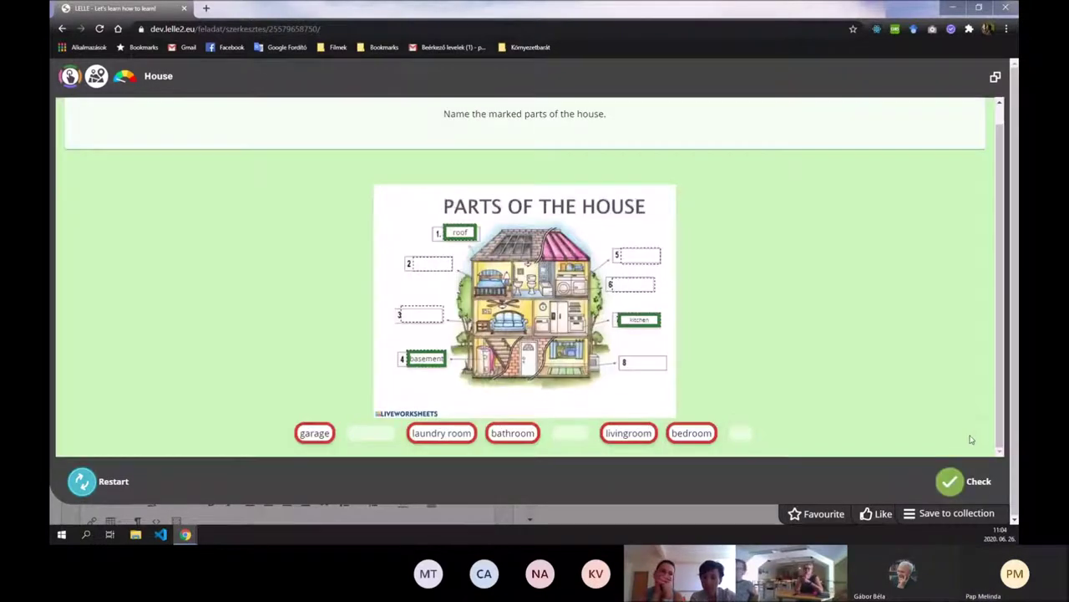
{"action": "left_click", "coordinate": [952, 483]}
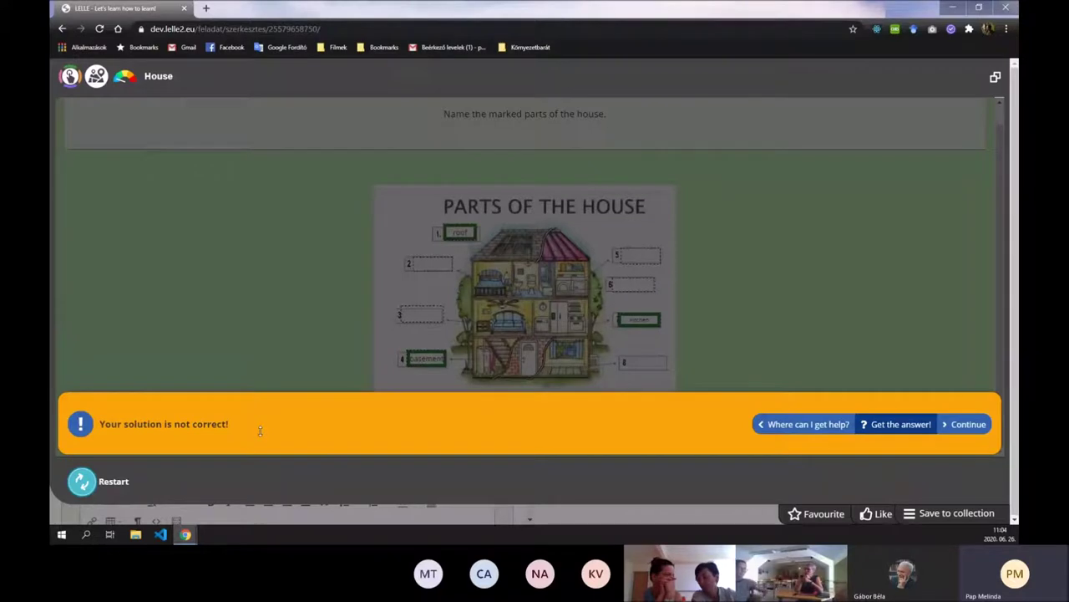
{"action": "left_click", "coordinate": [894, 424]}
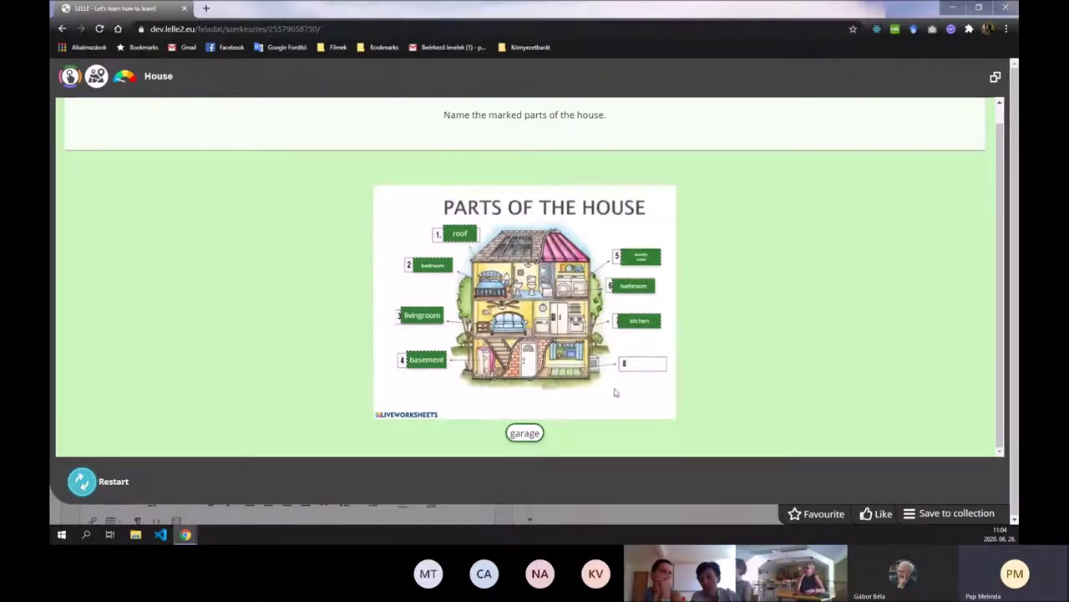
{"action": "left_click", "coordinate": [995, 77]}
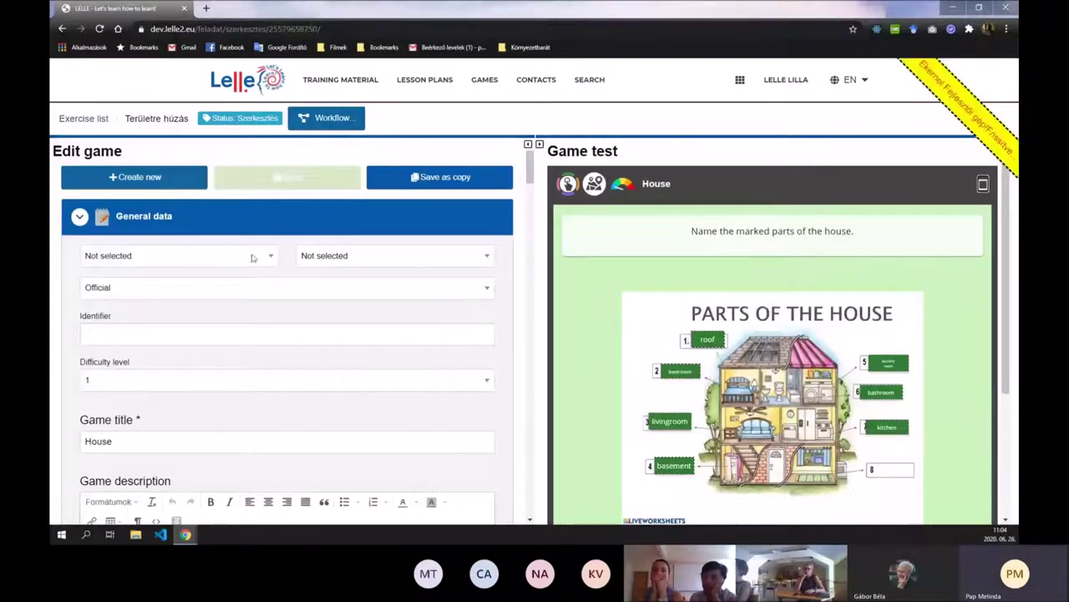
Step: Collapse the House exercise's general data and examine the drop area options and the first game's area type and answer
{"action": "left_click", "coordinate": [200, 227]}
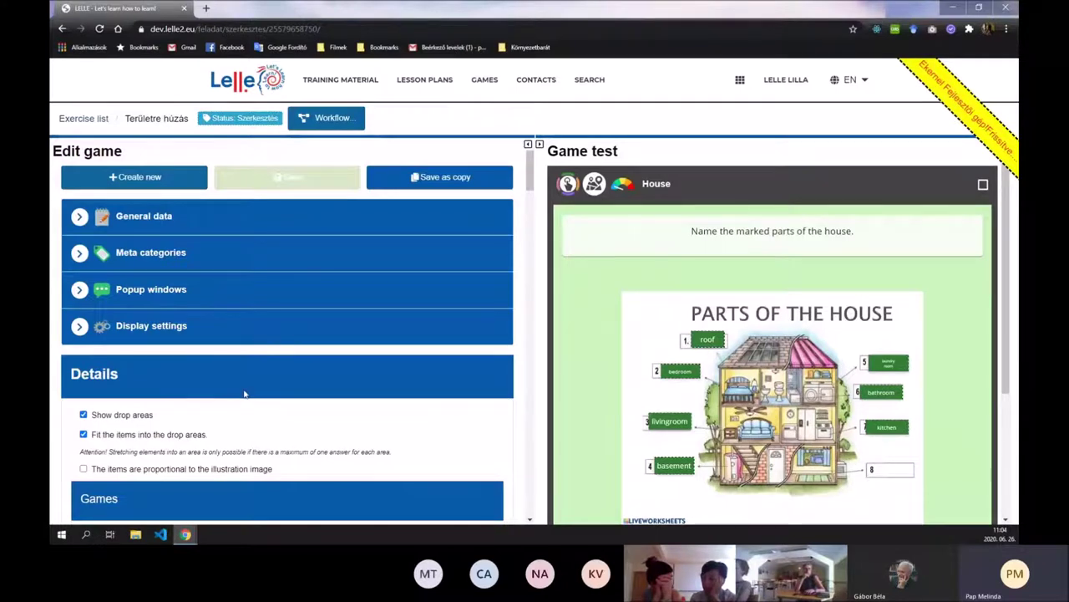
{"action": "scroll", "coordinate": [243, 391], "scroll_direction": "down", "scroll_amount": 2}
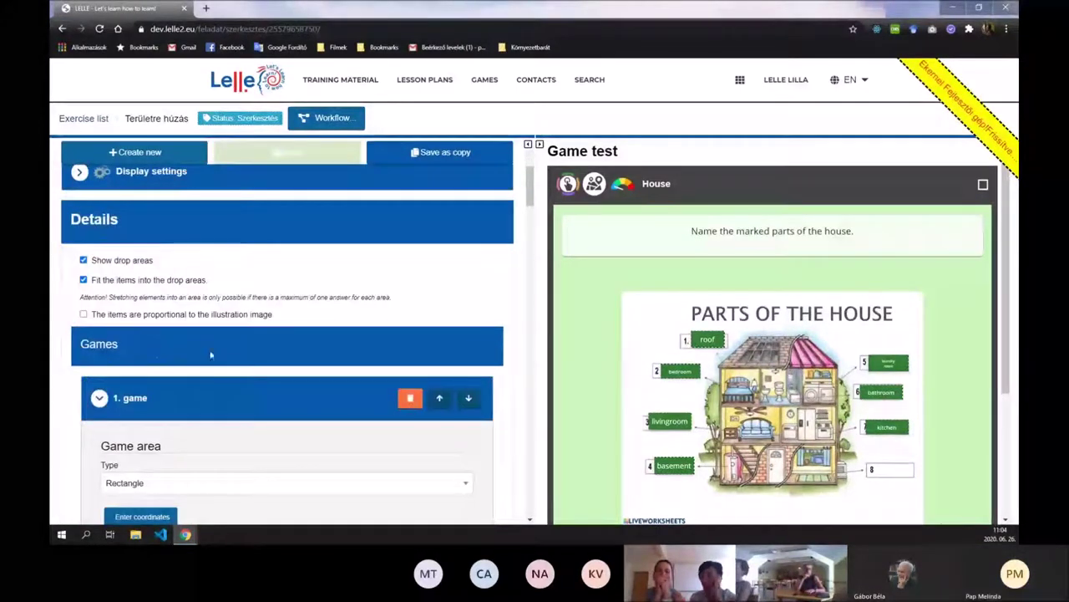
{"action": "scroll", "coordinate": [210, 355], "scroll_direction": "down", "scroll_amount": 2}
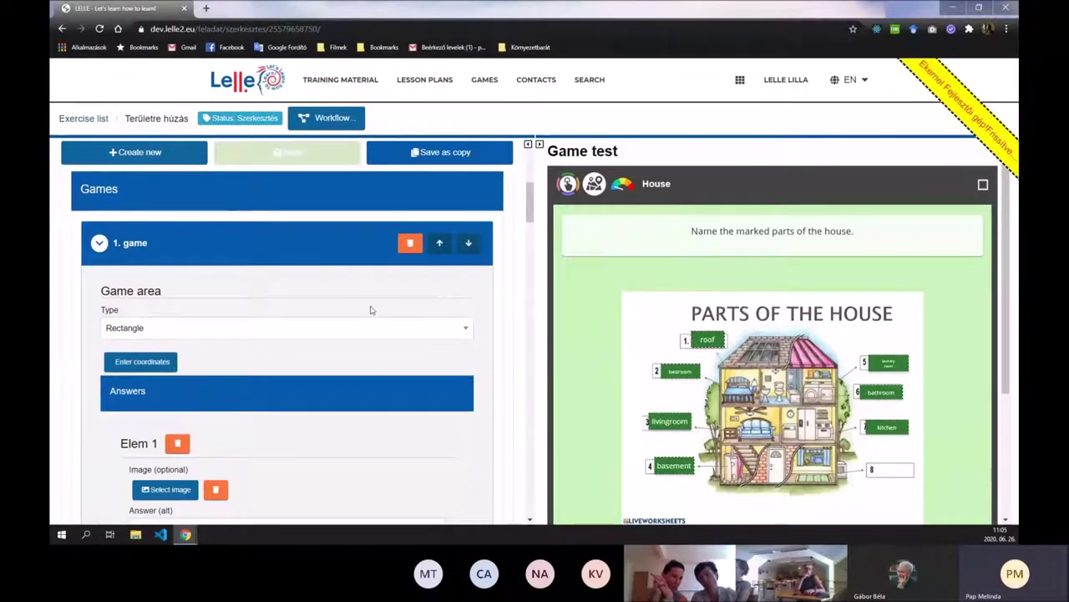
{"action": "scroll", "coordinate": [157, 413], "scroll_direction": "down", "scroll_amount": 2}
{"action": "double_click", "coordinate": [330, 364]}
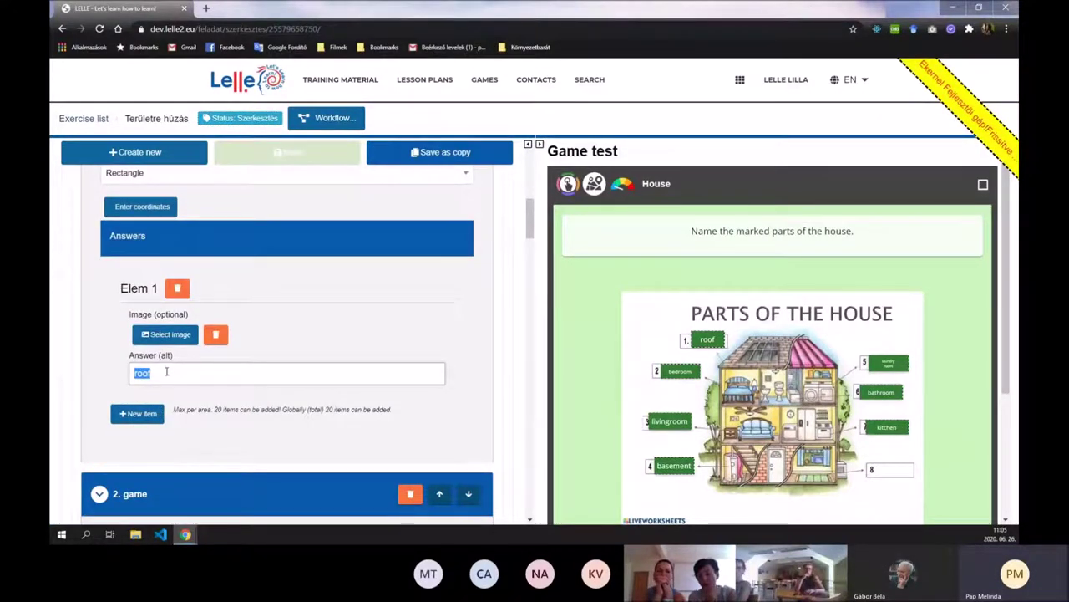
{"action": "scroll", "coordinate": [167, 364], "scroll_direction": "up", "scroll_amount": 2}
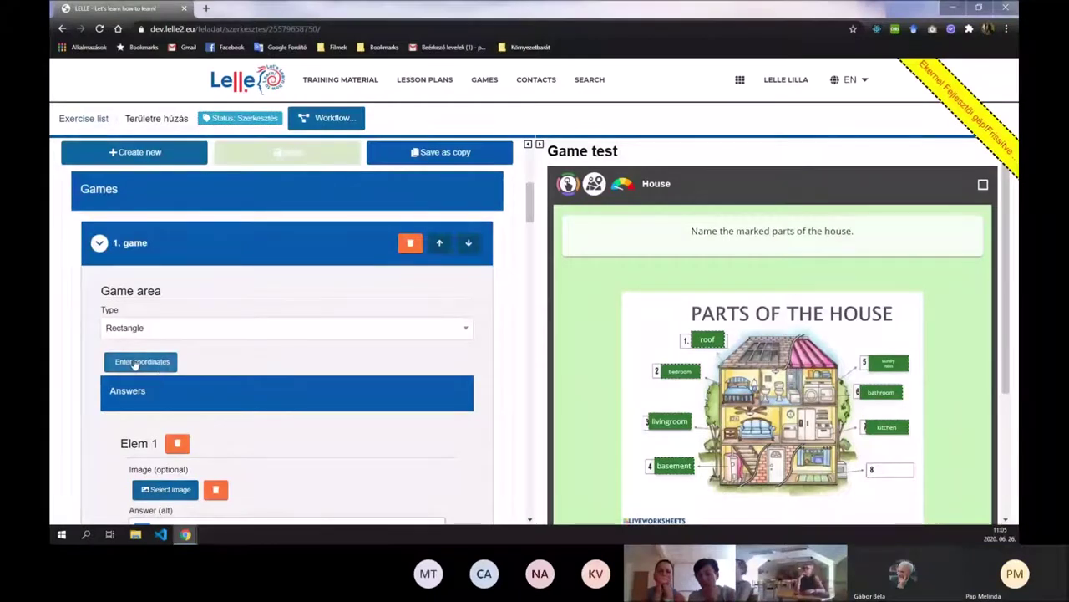